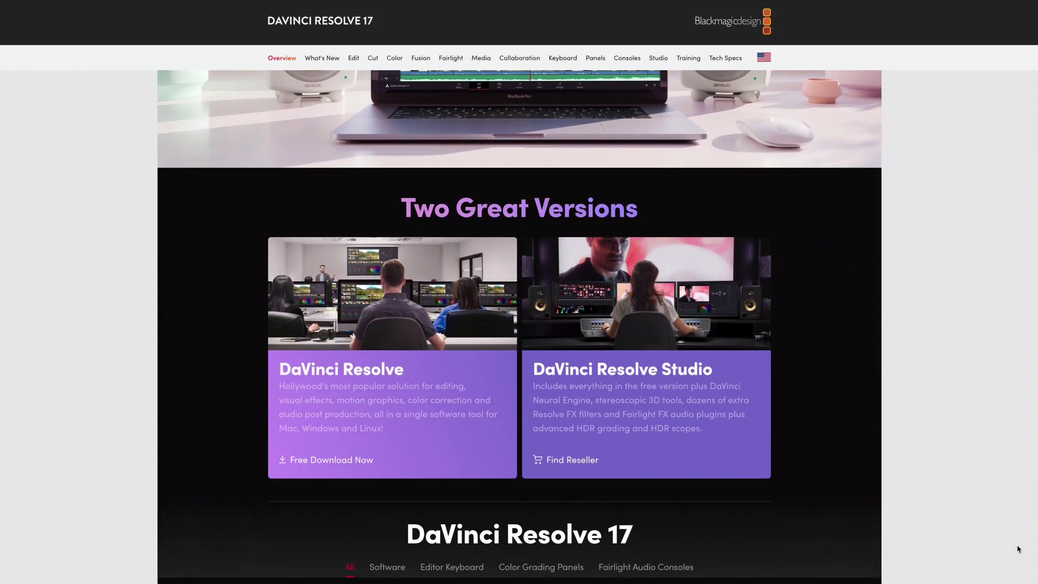
Scroll the DaVinci Resolve 17 page down to the Software section comparing the free and $295 Studio versions.
scroll(1018, 550, down, 4)
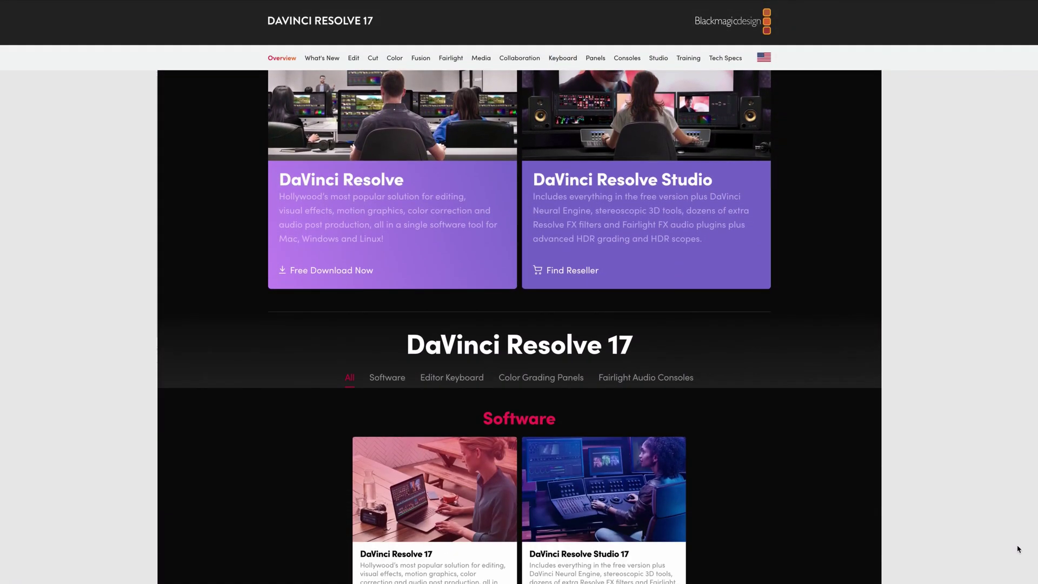
scroll(1019, 549, down, 2)
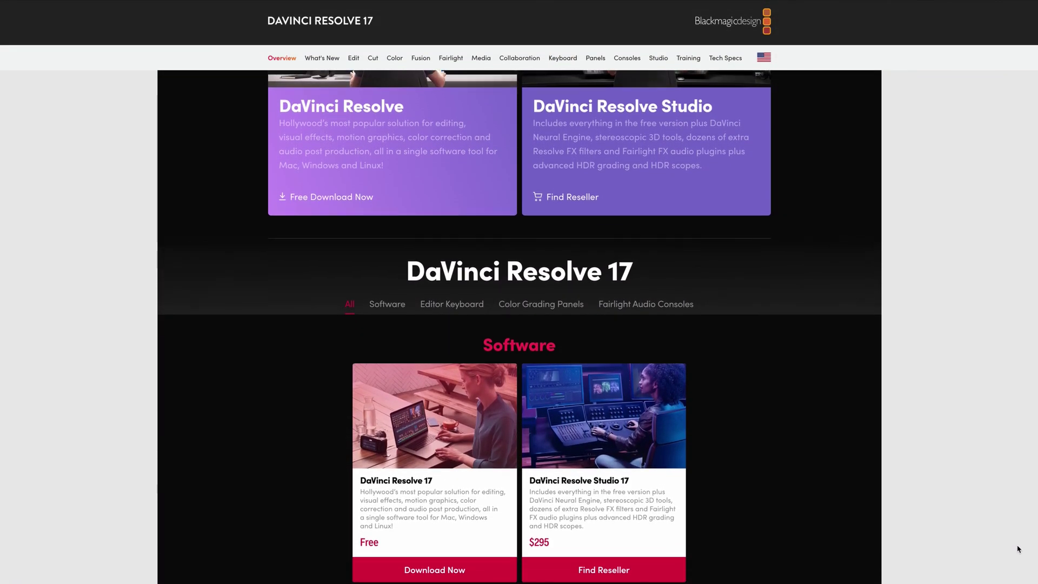
scroll(1019, 550, down, 3)
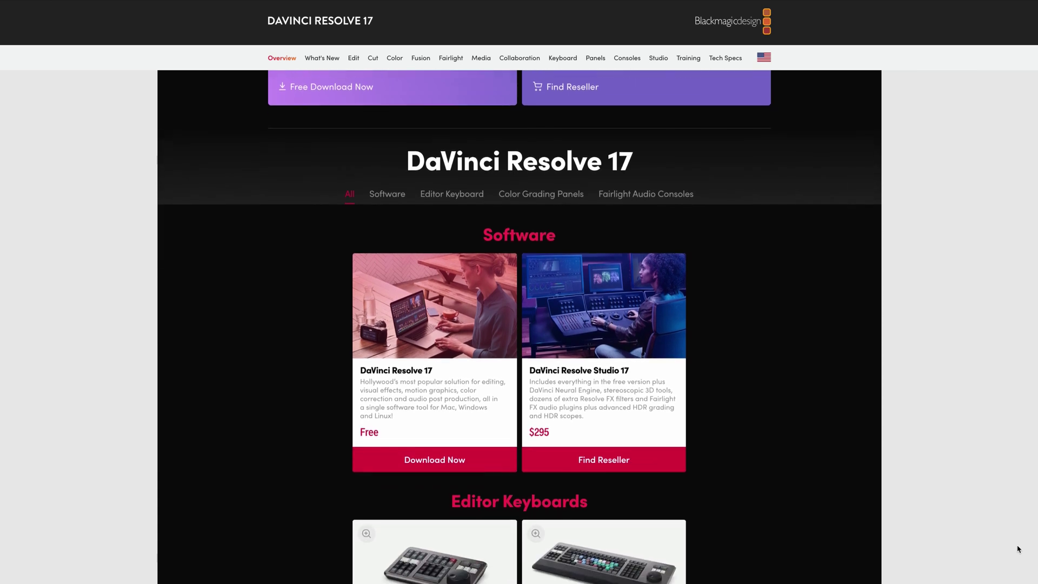
scroll(1019, 549, down, 1)
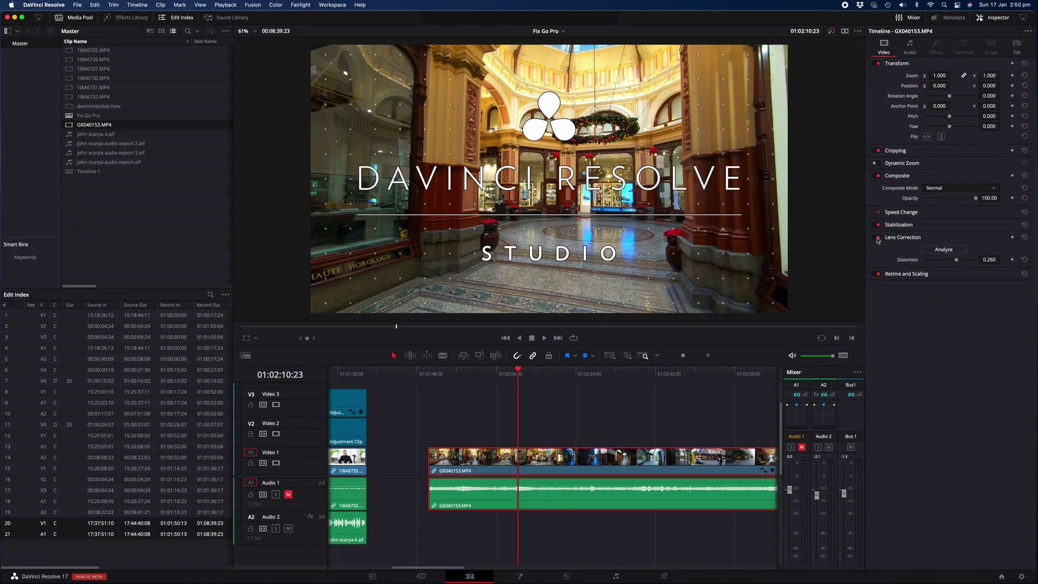
Compare the GoPro clip with Lens Correction on and off at several frames, including 01:02:46:03.
click(878, 238)
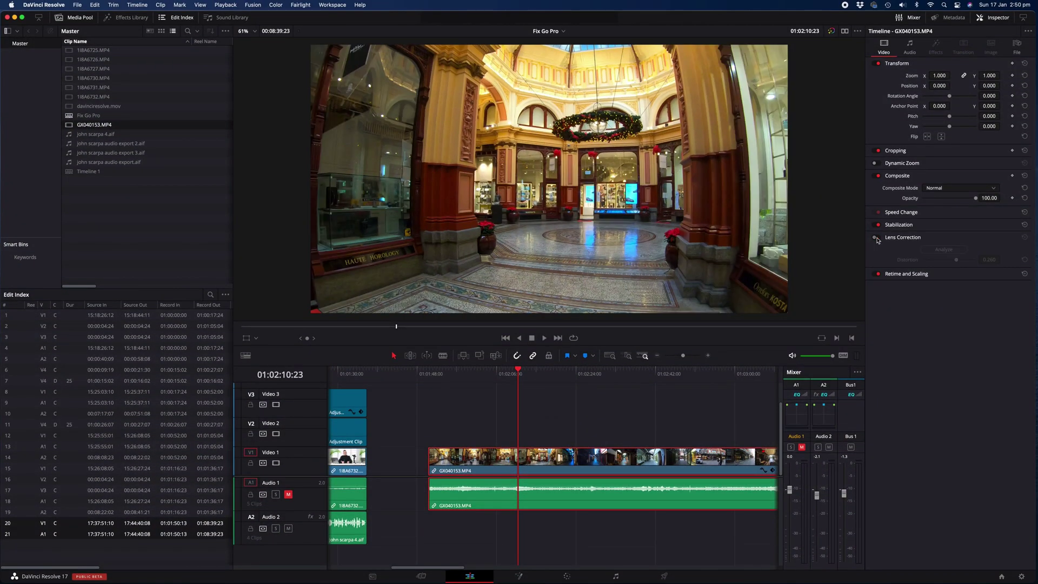
click(878, 239)
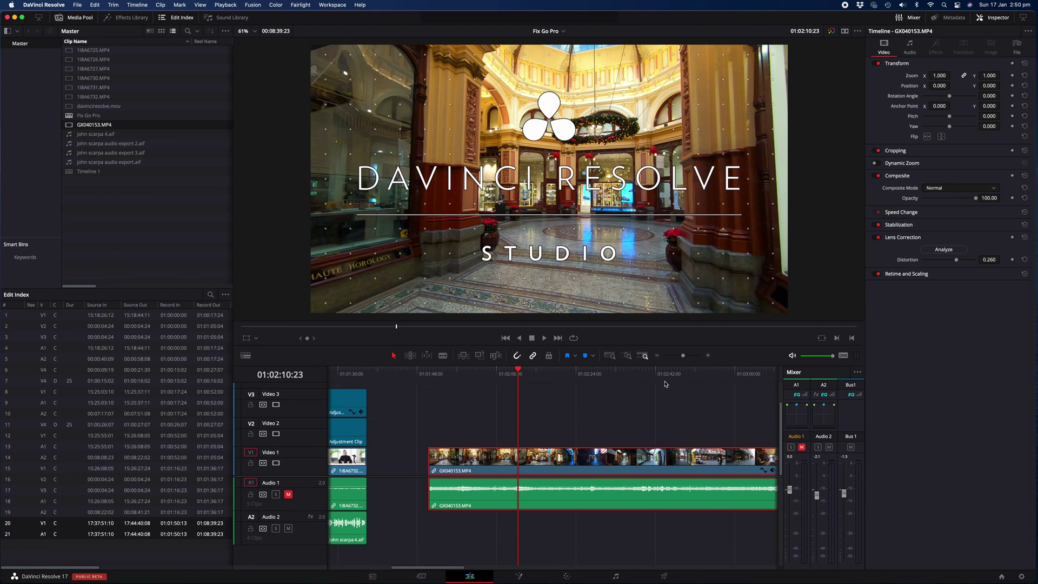
click(634, 372)
click(621, 373)
click(877, 238)
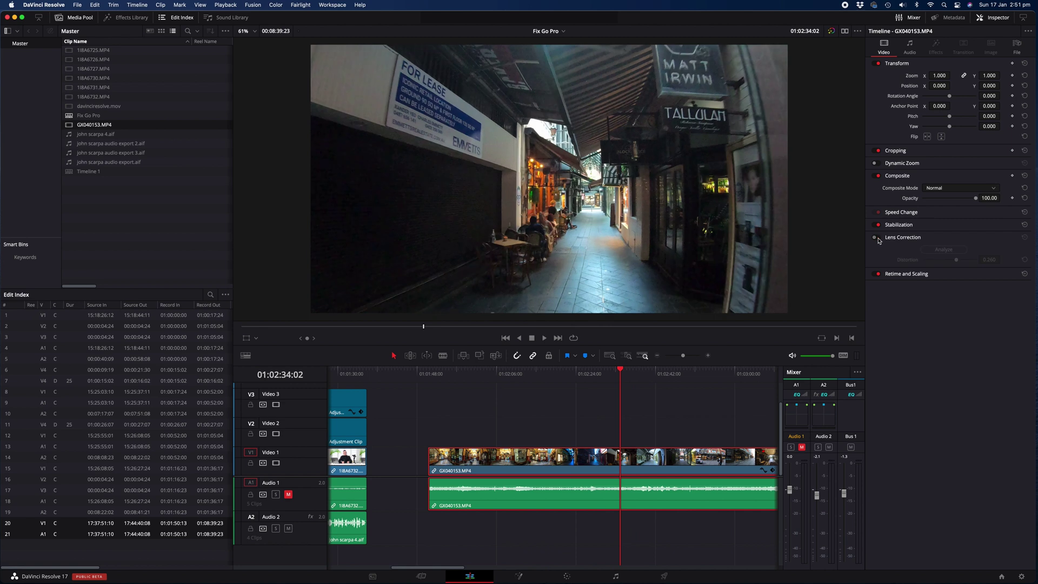
click(675, 378)
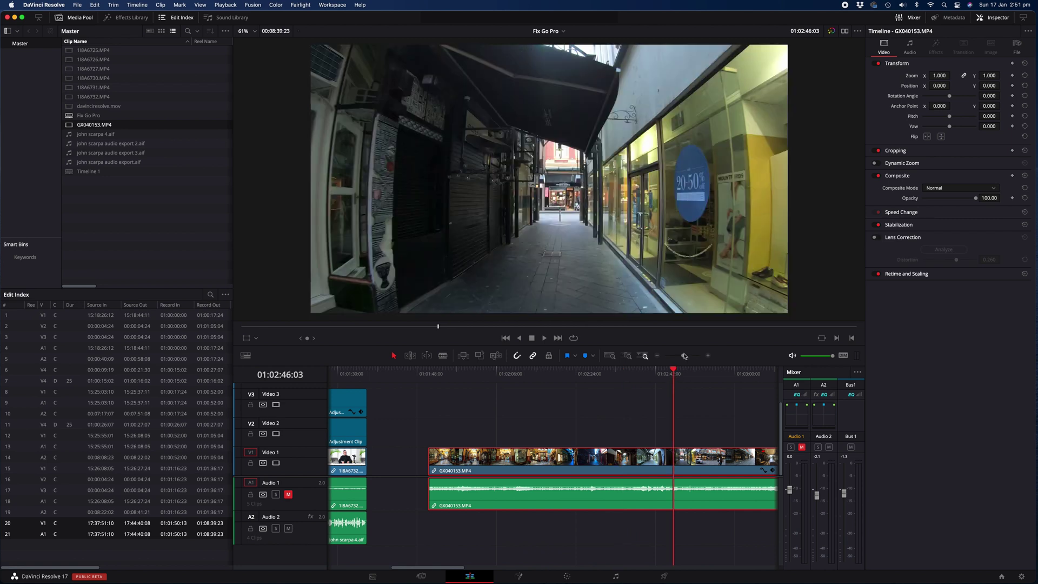
drag(684, 356, 680, 356)
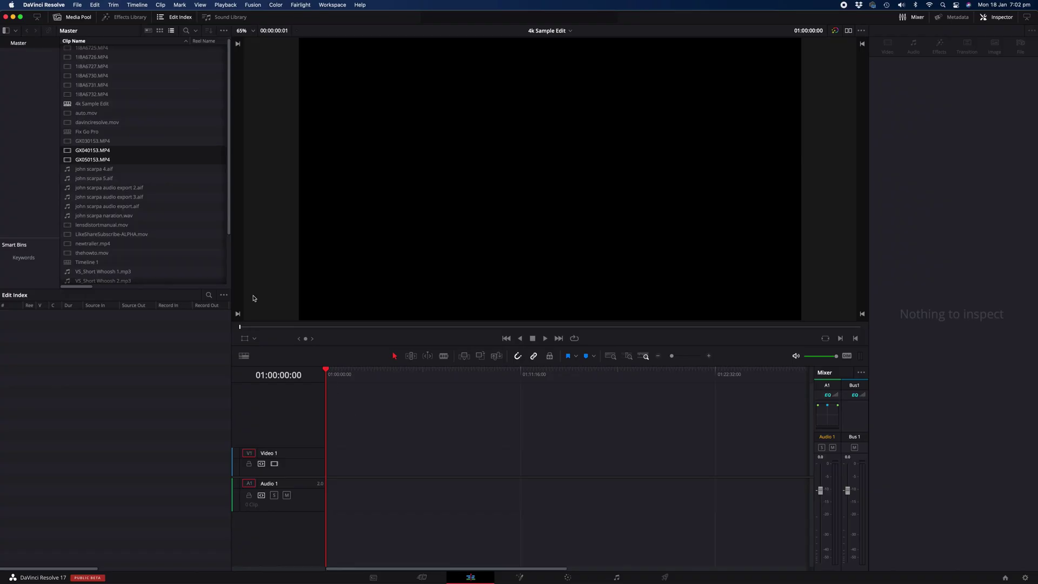
Place GX040153 and GX050153 at the start of the 4k Sample Edit timeline and scrub through them.
drag(70, 154, 335, 476)
click(339, 377)
drag(339, 378, 361, 384)
Play the timeline from the start, stop it, and zoom the timeline view.
click(344, 380)
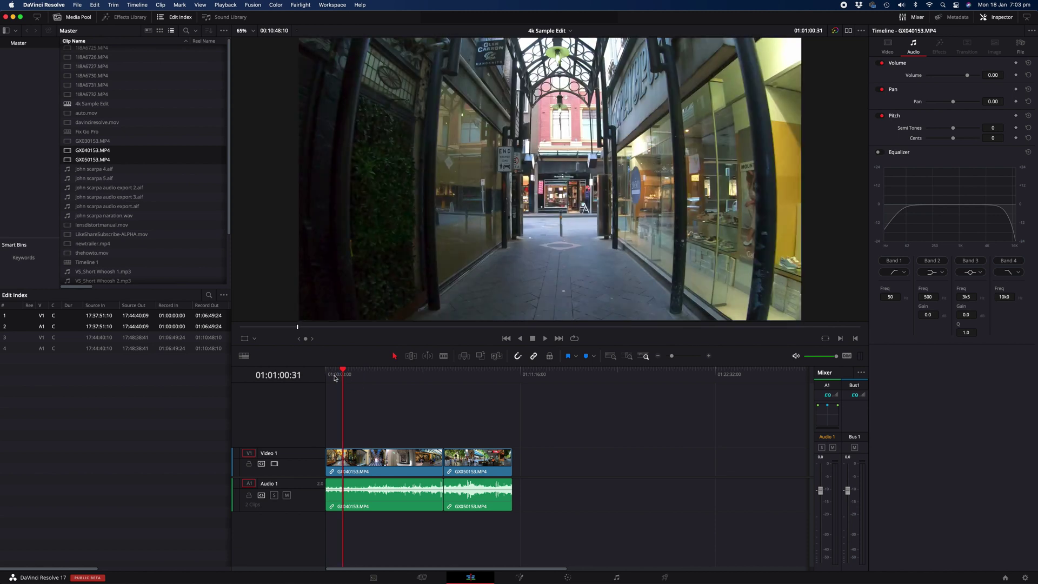
key(Home)
key(space)
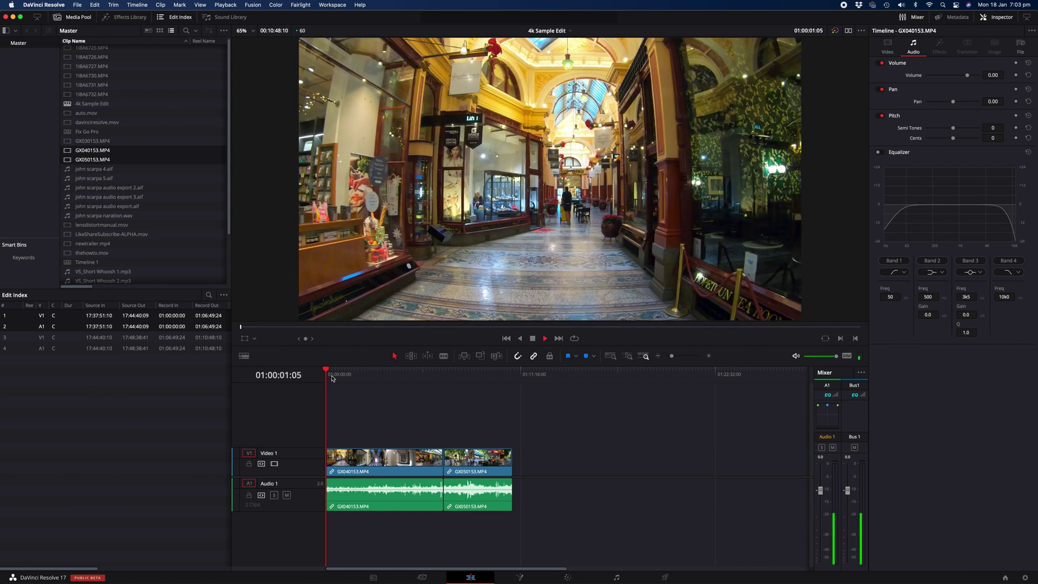
key(space)
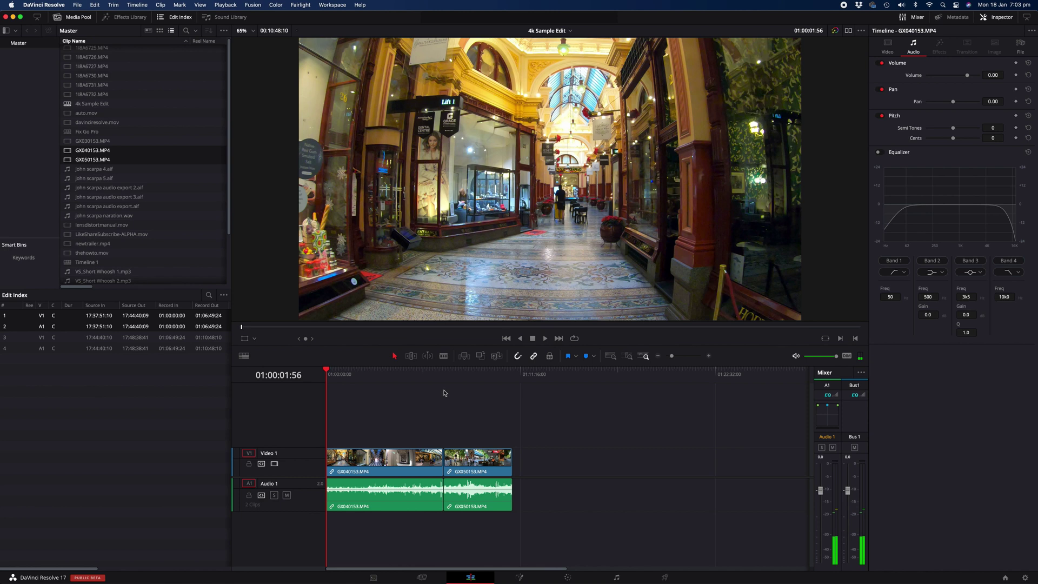
scroll(445, 393, up, 5)
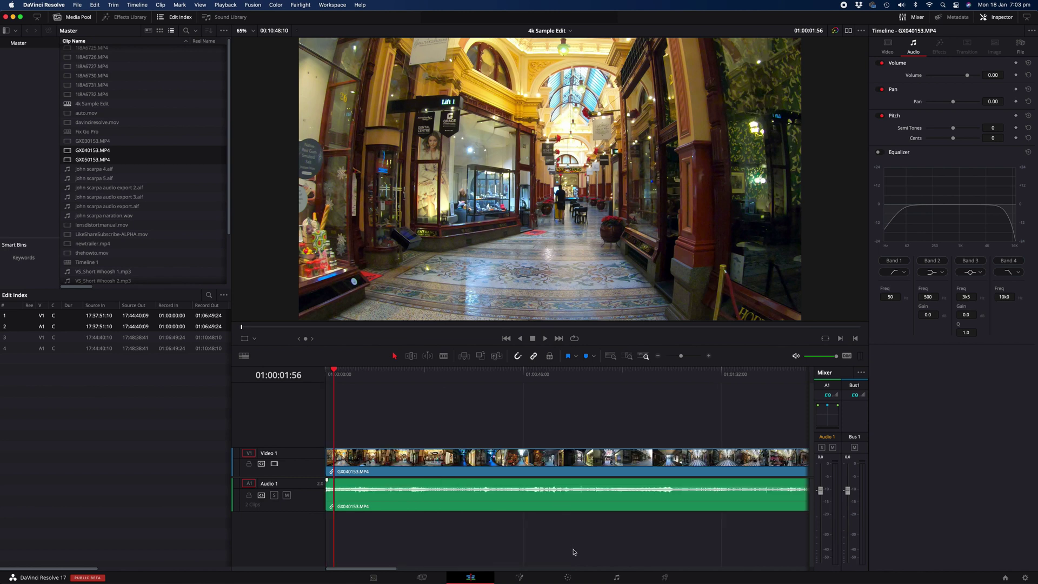
Open GX040153 on the Fusion page and browse the Effects Library tools down to the Warp section.
click(520, 578)
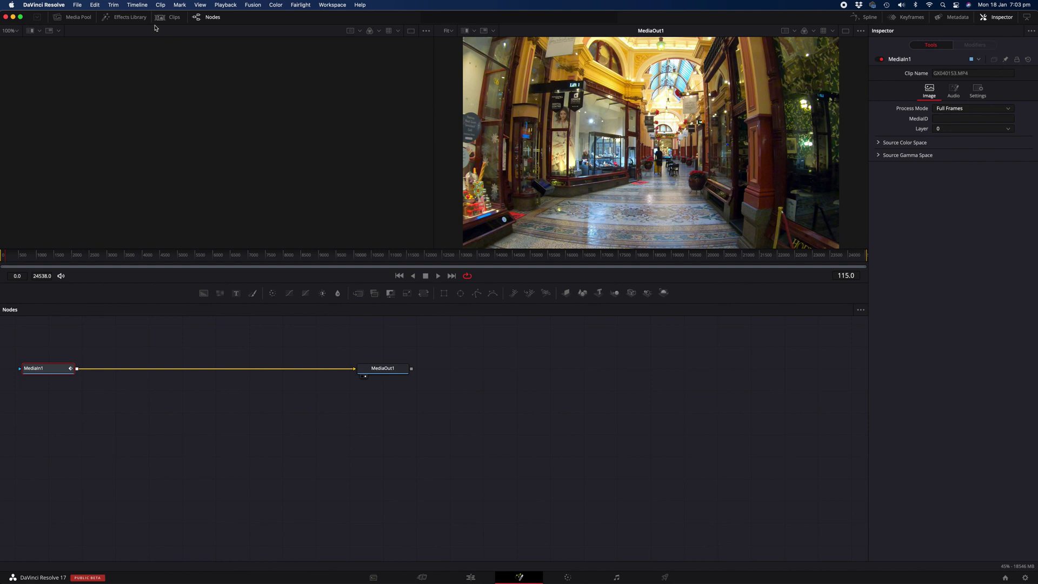
click(128, 17)
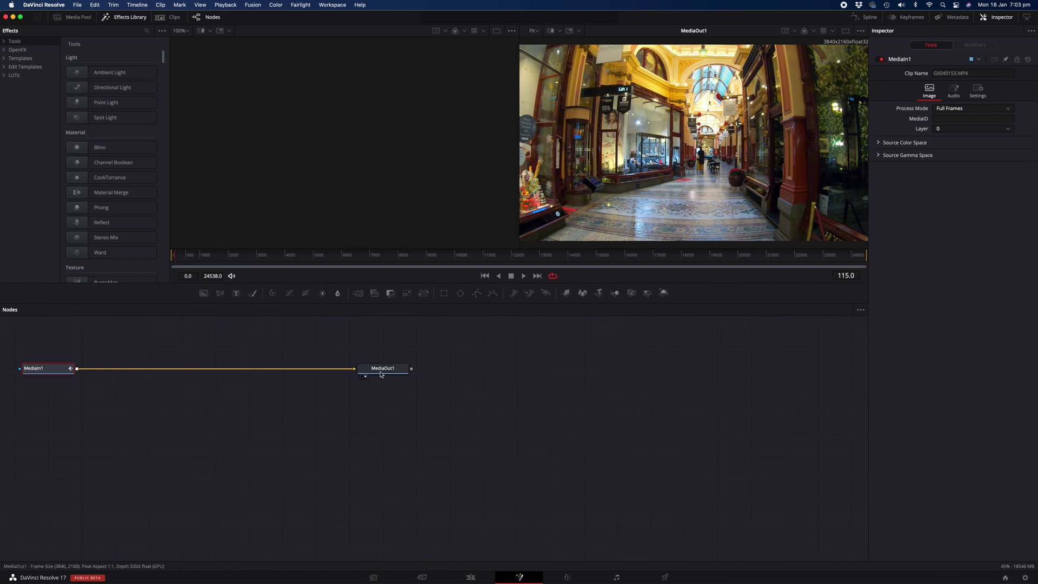
mouse_move(50, 376)
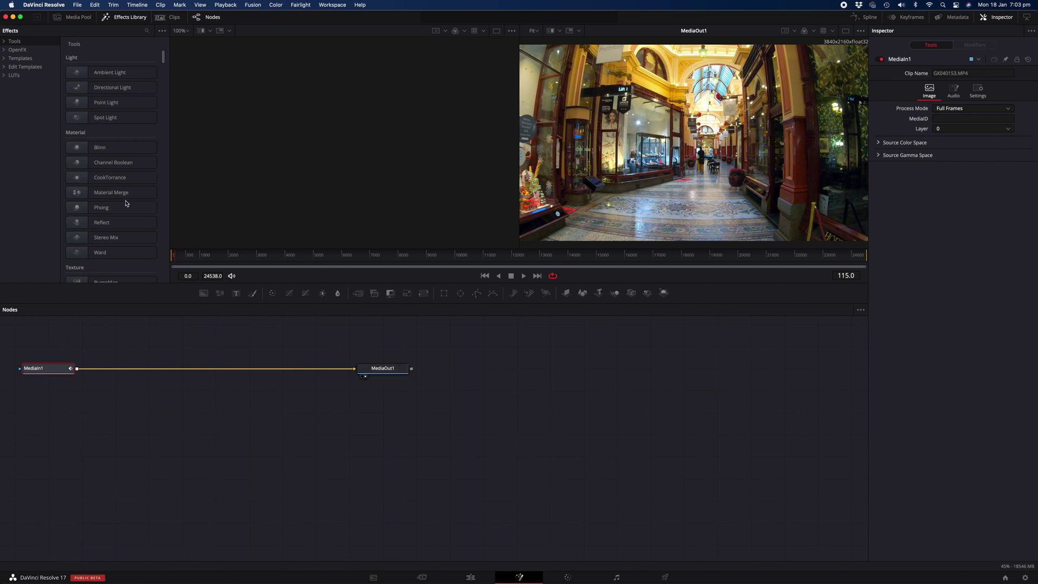
scroll(125, 203, down, 10)
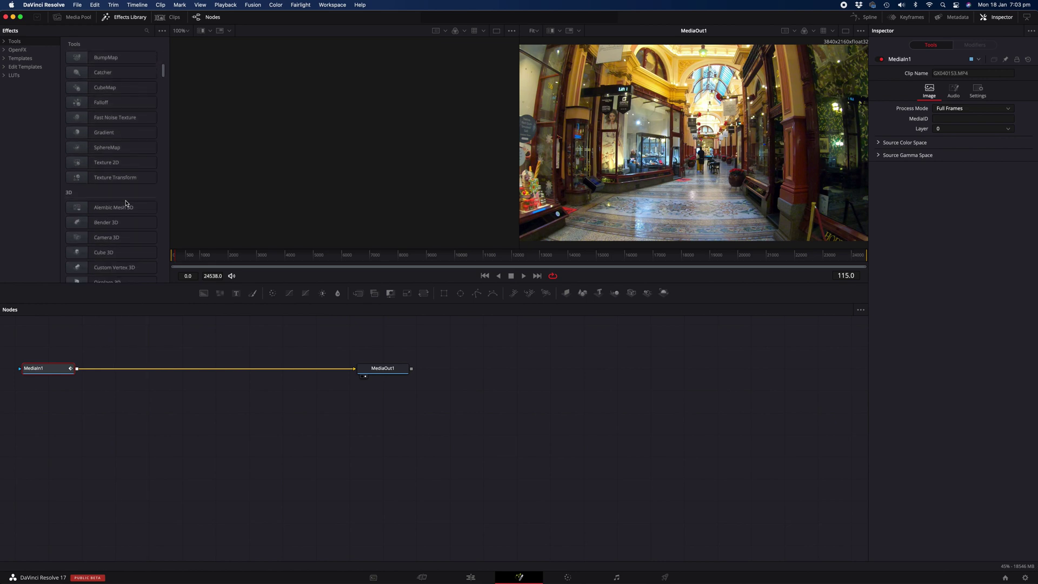
scroll(125, 203, down, 10)
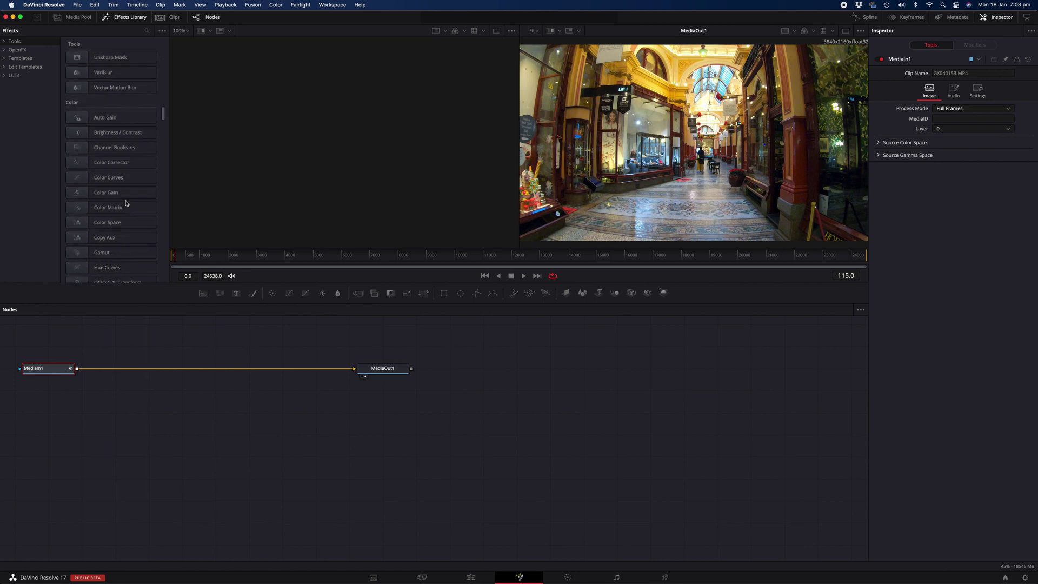
scroll(126, 203, down, 10)
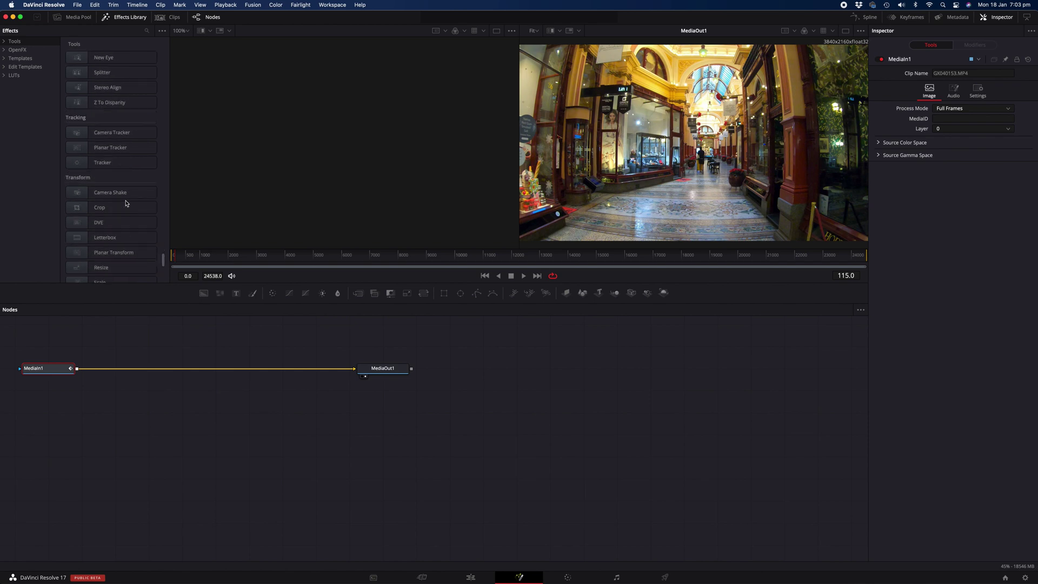
scroll(126, 203, down, 5)
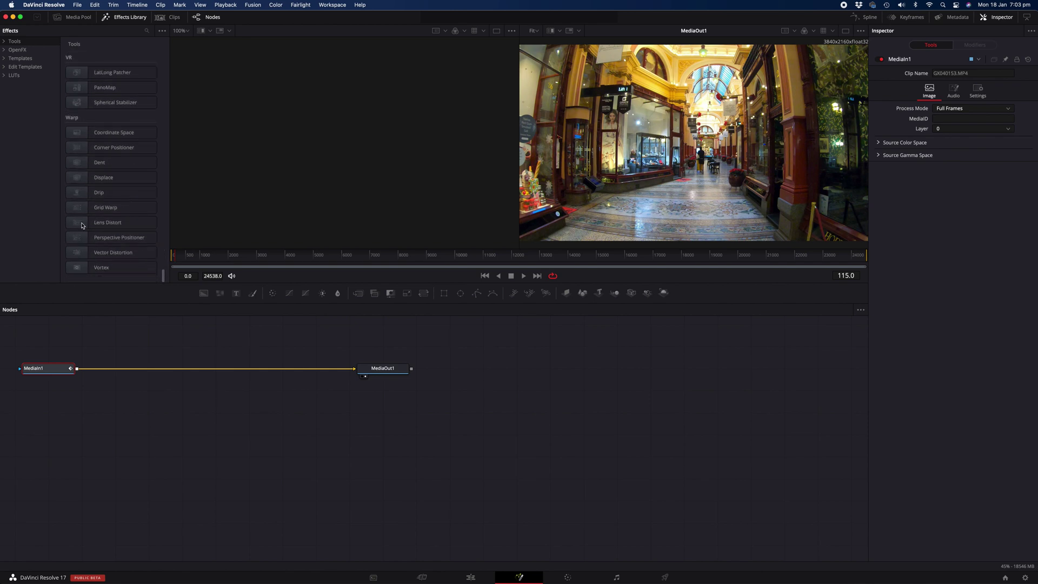
Search the effects for 'lens' and insert a Lens Distort node between MediaIn1 and MediaOut1.
click(147, 31)
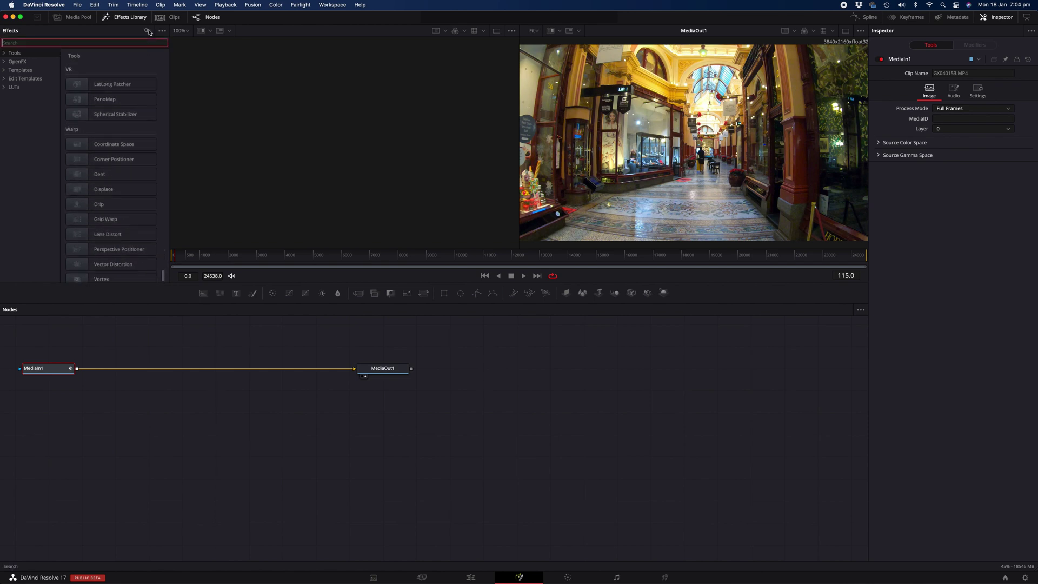
text(lens)
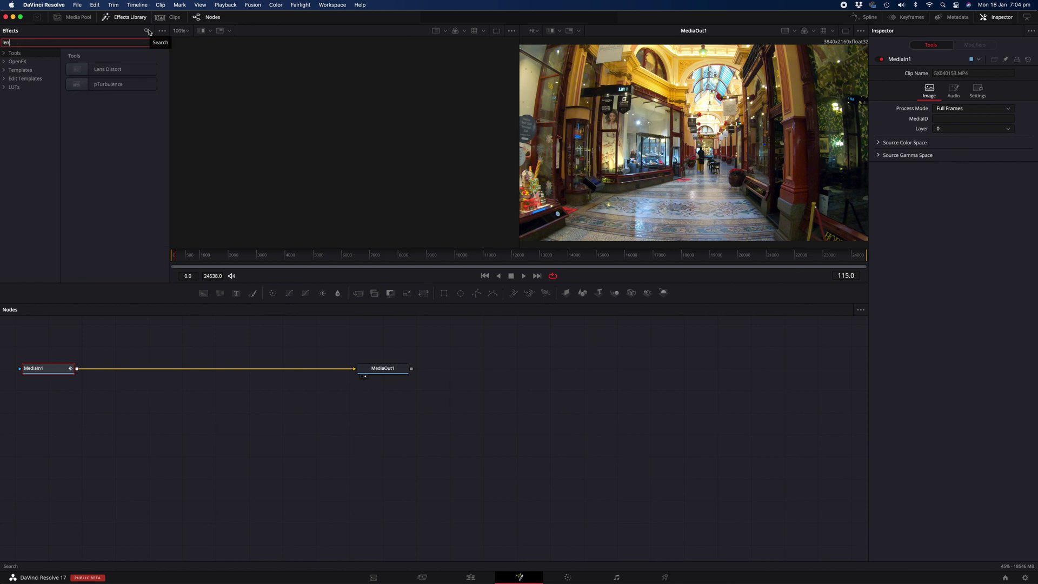
click(75, 74)
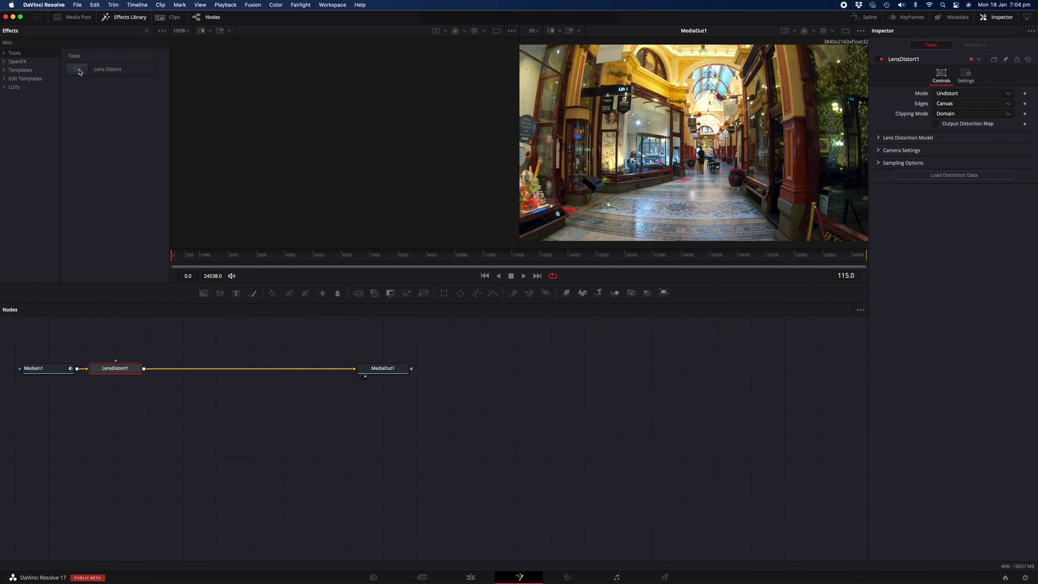
key(Delete)
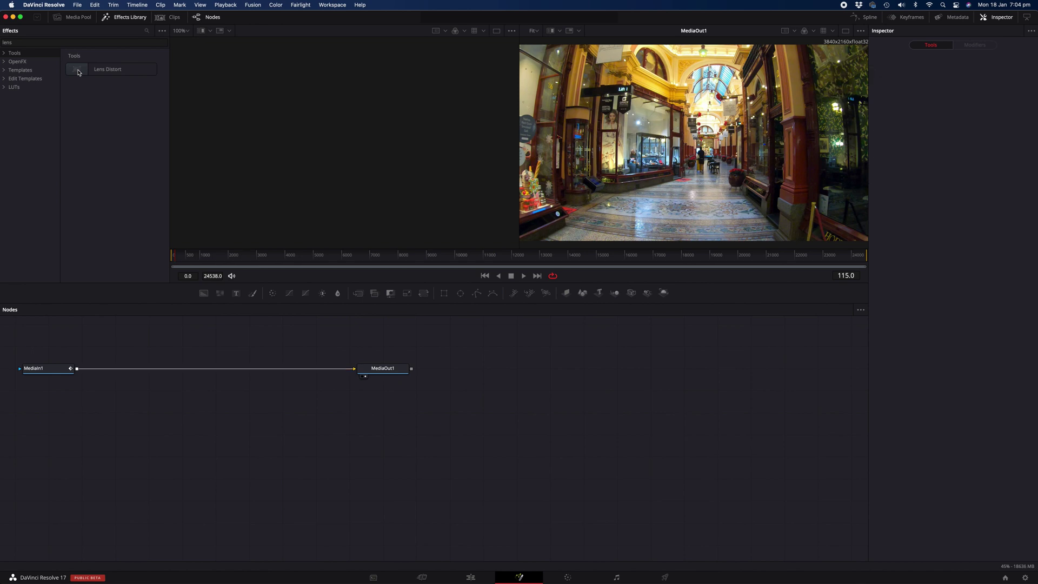
drag(80, 72, 205, 372)
key(Delete)
drag(81, 70, 205, 339)
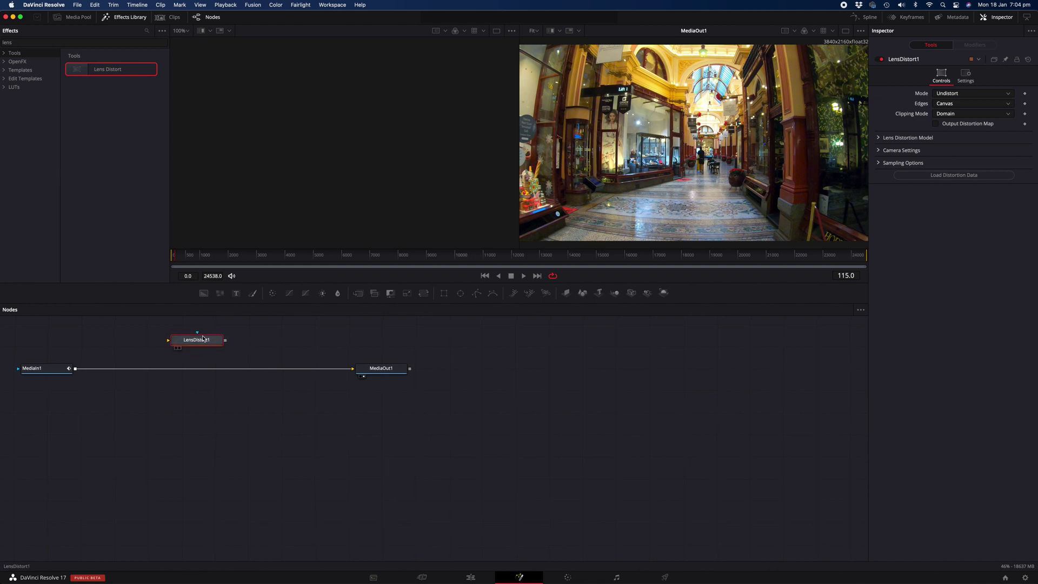
drag(204, 341, 210, 373)
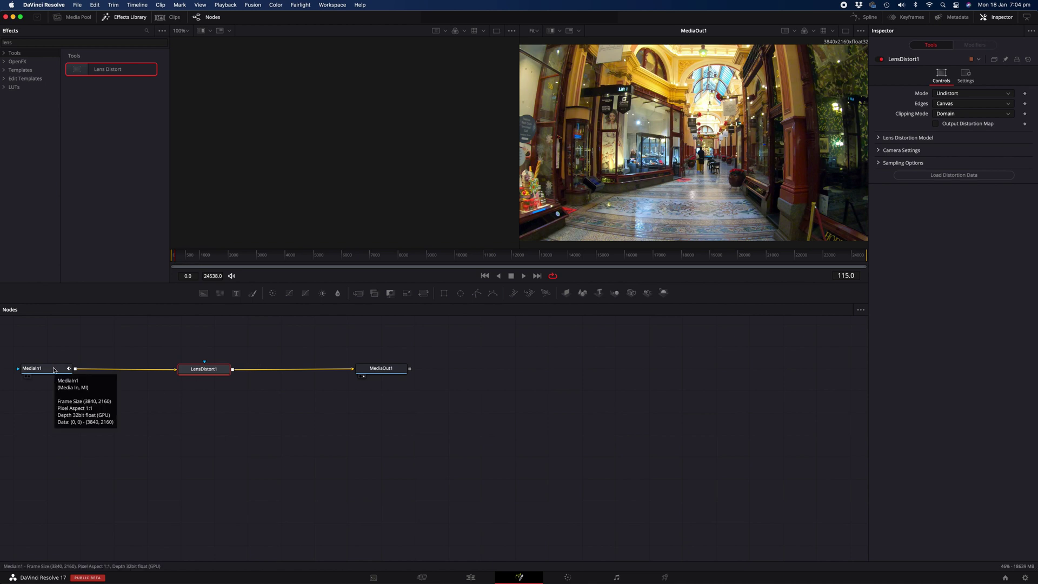
Show the original MediaIn1 clip in the left viewer beside the MediaOut1 output.
click(26, 379)
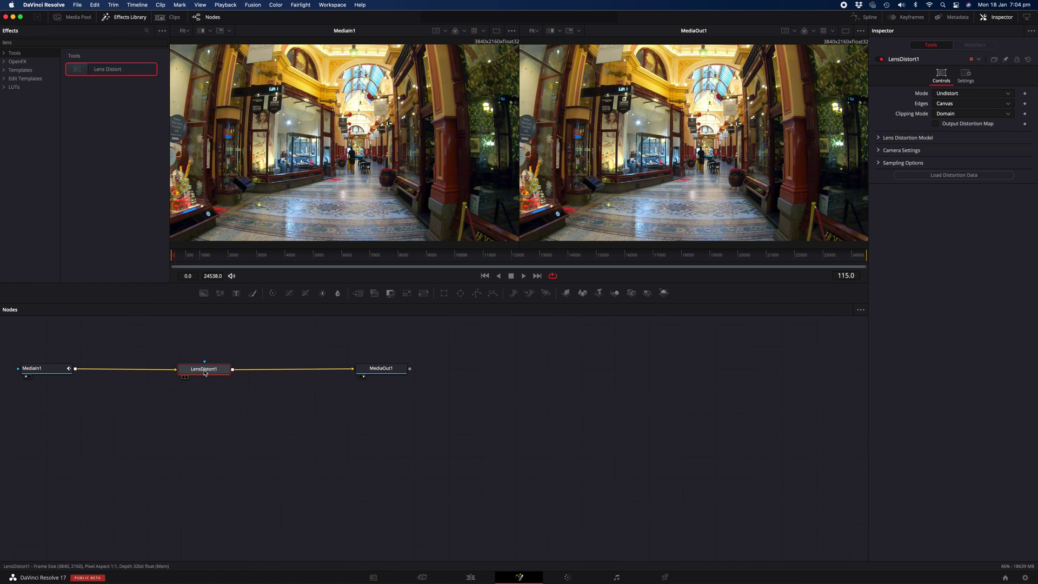
Reopen the Inspector and check the Camera Settings Film Gate presets, leaving them unchanged.
click(998, 20)
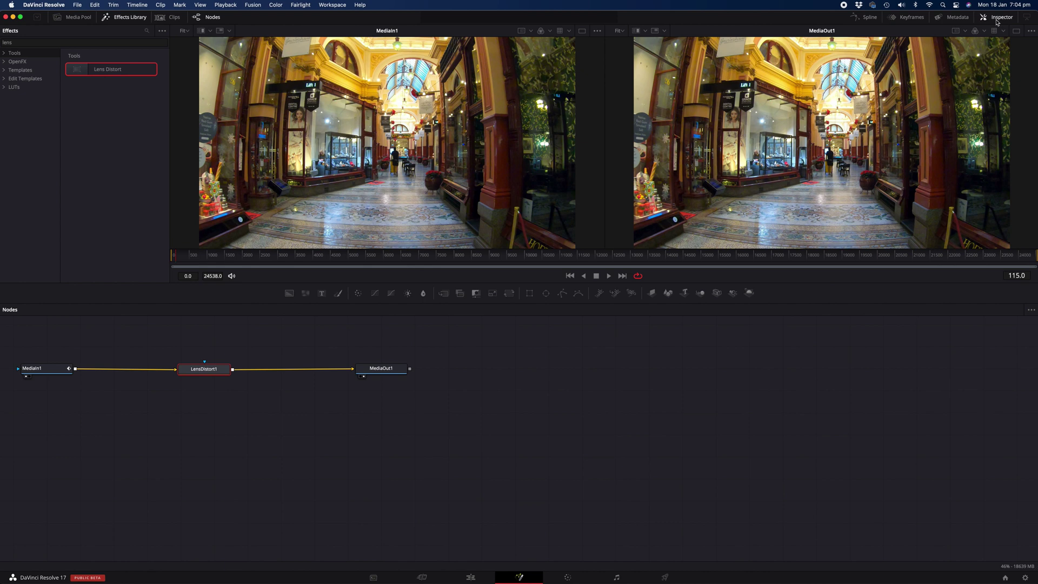
click(998, 20)
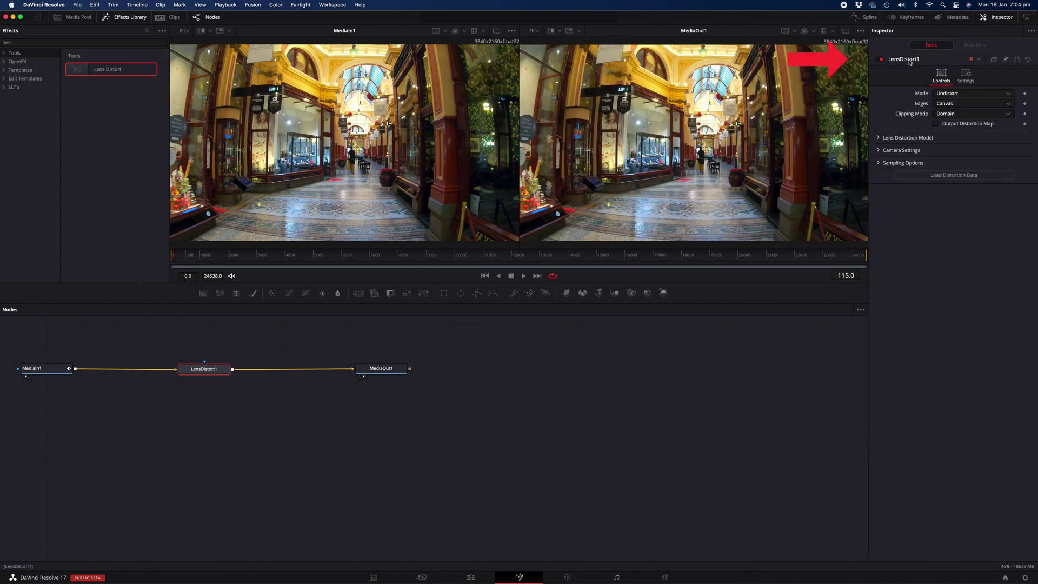
click(879, 152)
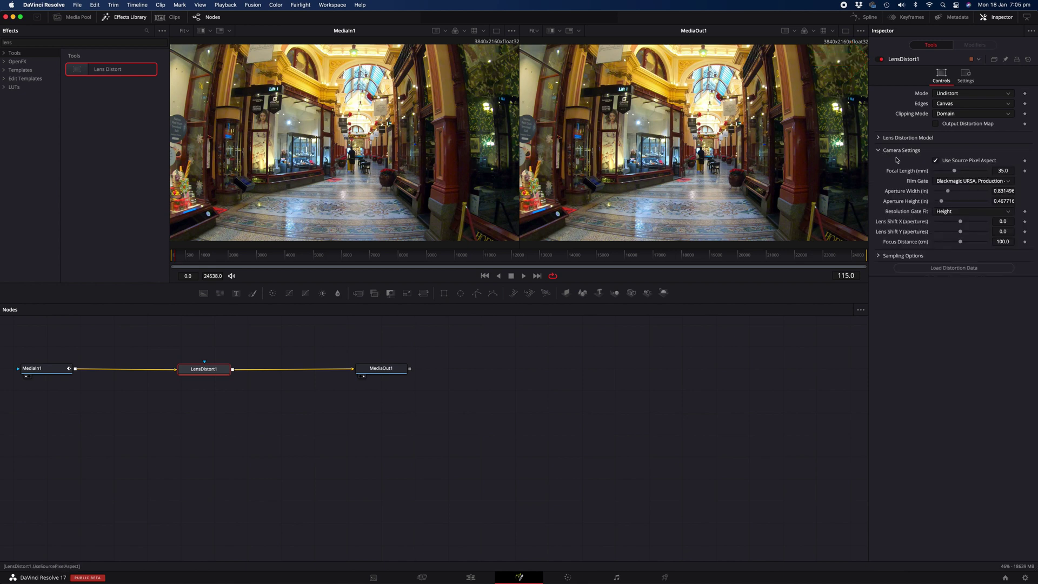
click(965, 182)
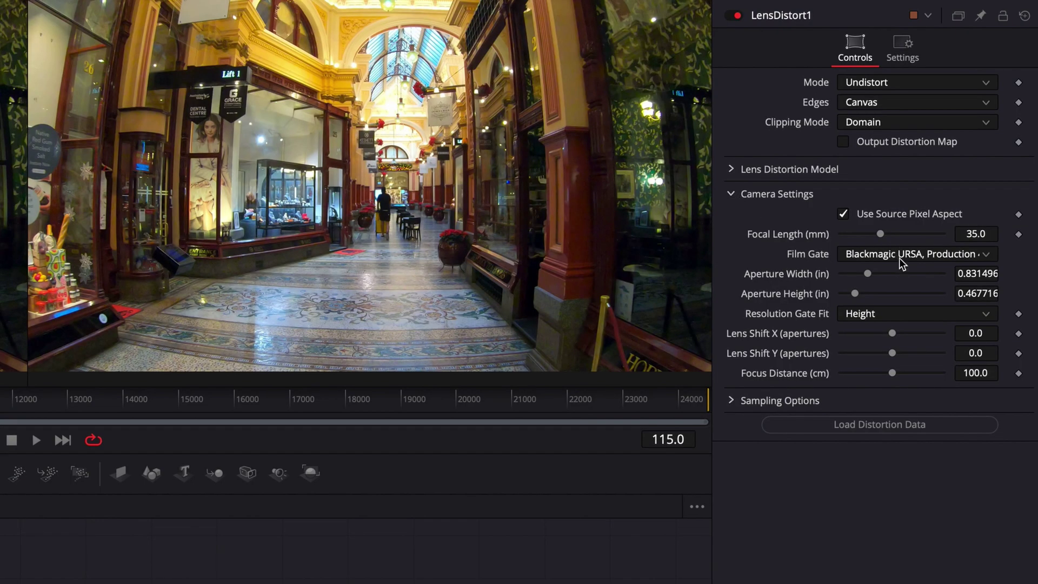
click(965, 183)
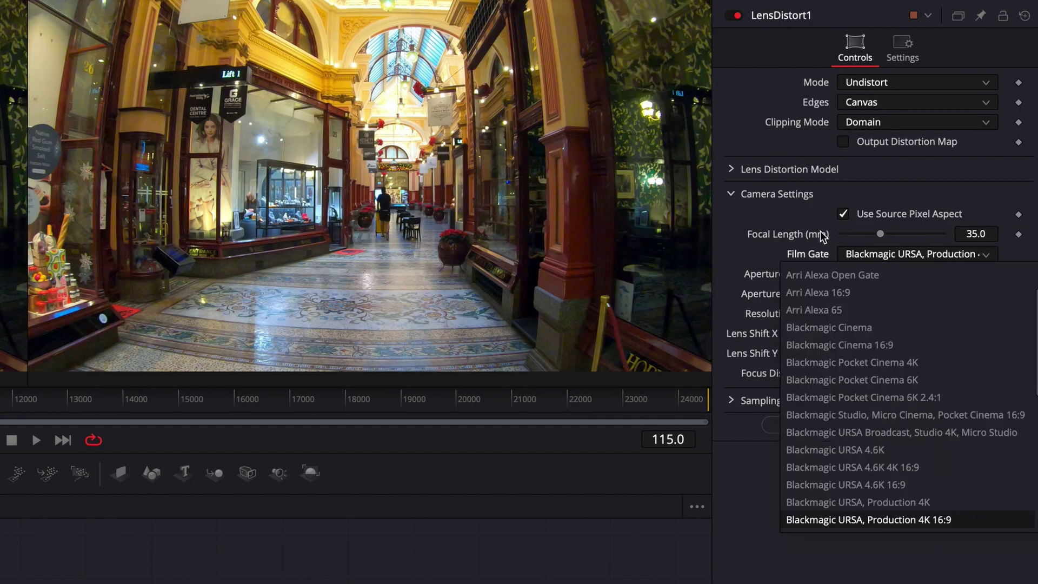
click(792, 217)
click(731, 194)
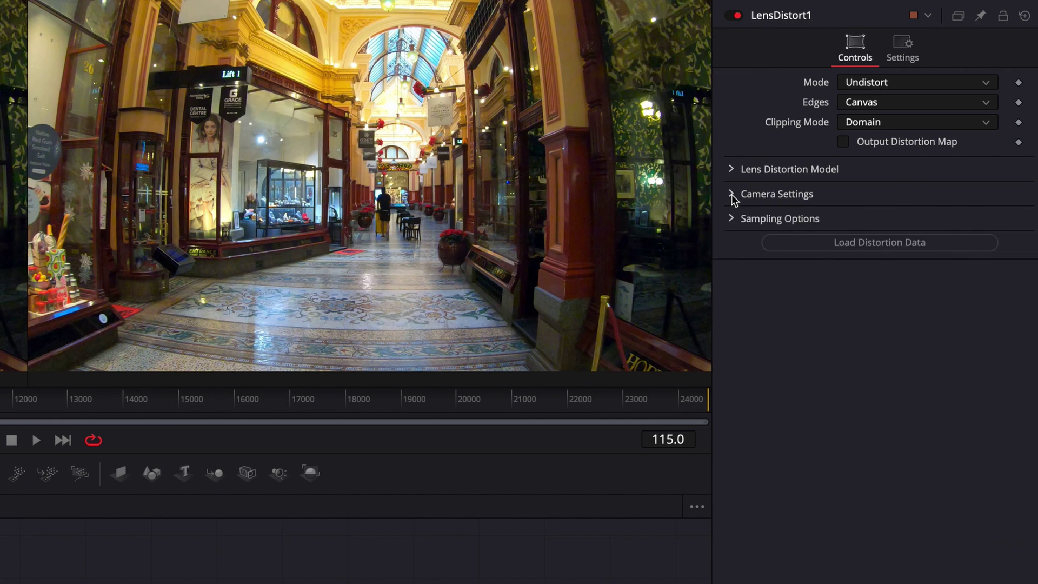
Expand LensDistort1's Lens Distortion Model settings showing the 3DE Classic LD Model values.
click(732, 169)
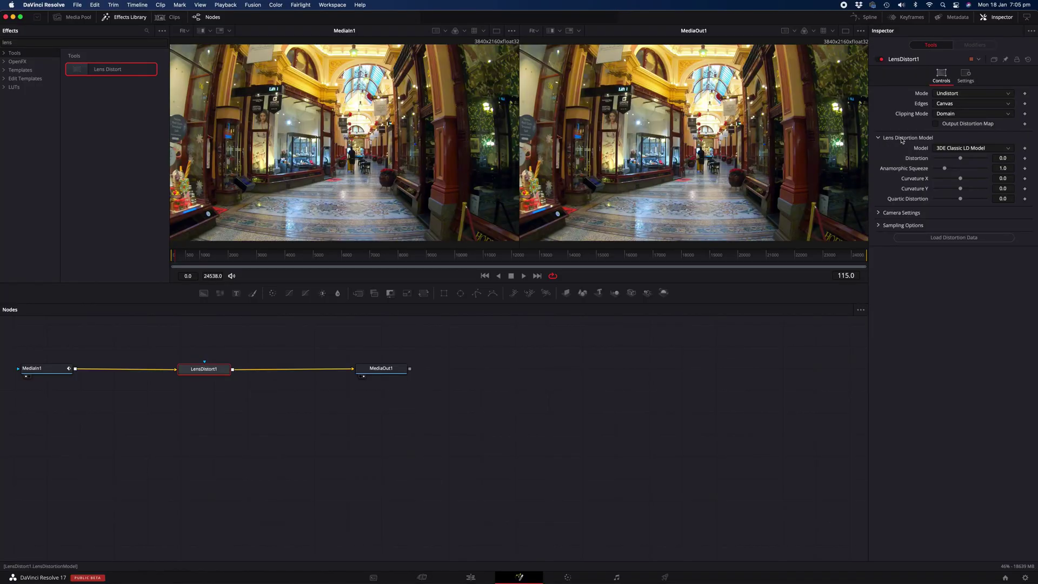
click(880, 138)
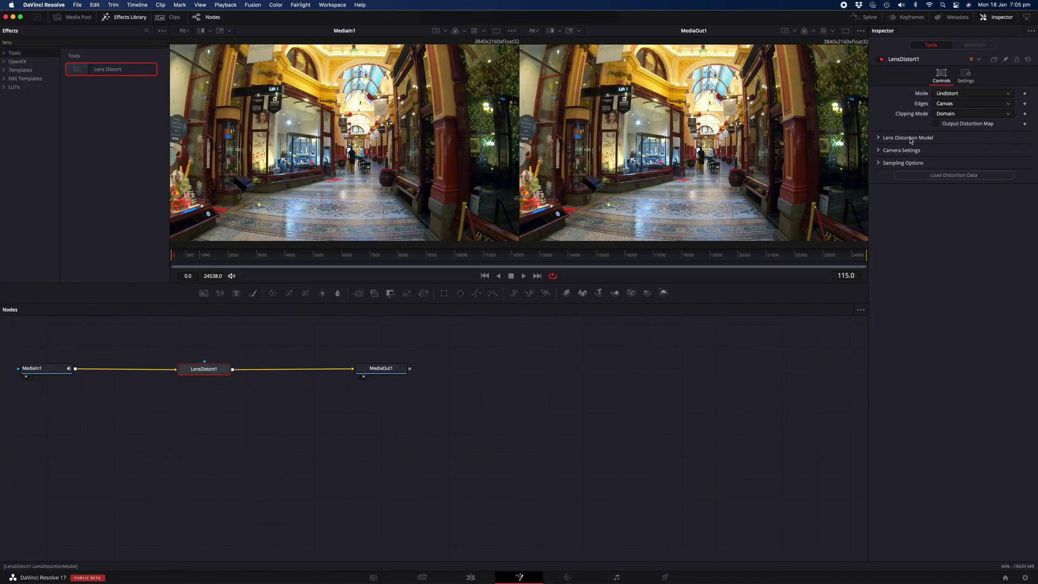
click(880, 138)
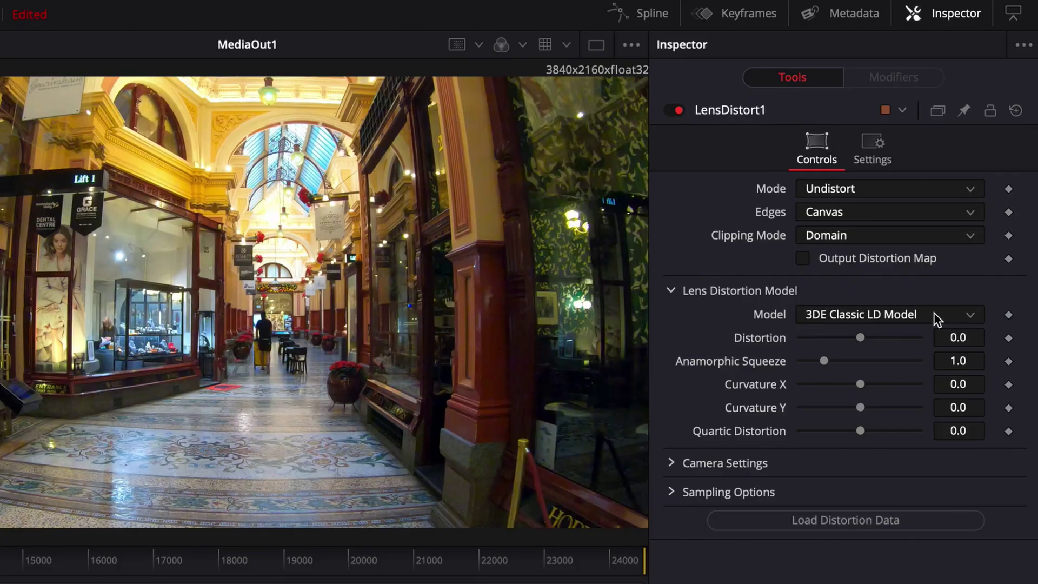
click(934, 313)
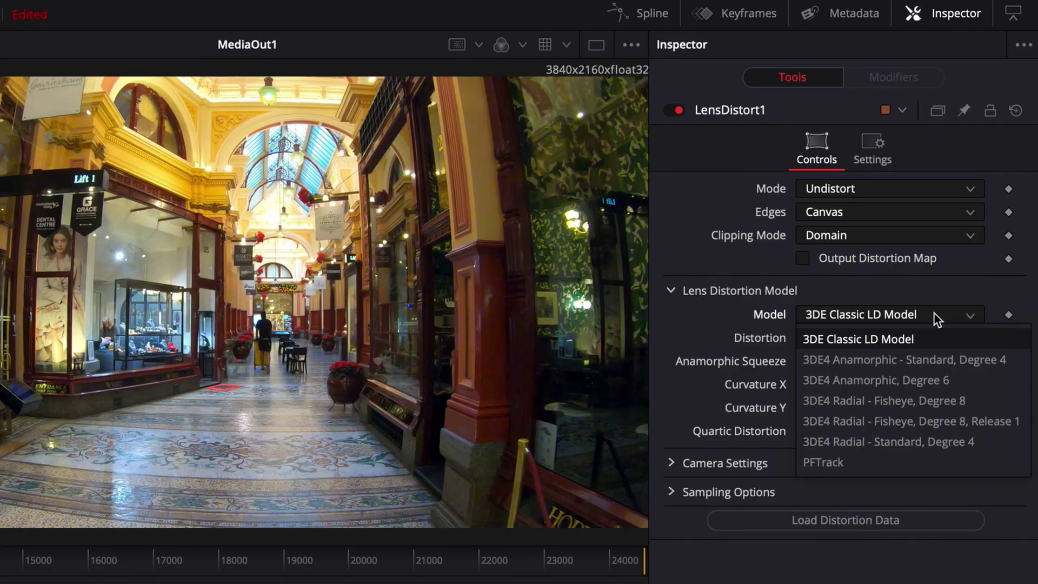
click(919, 337)
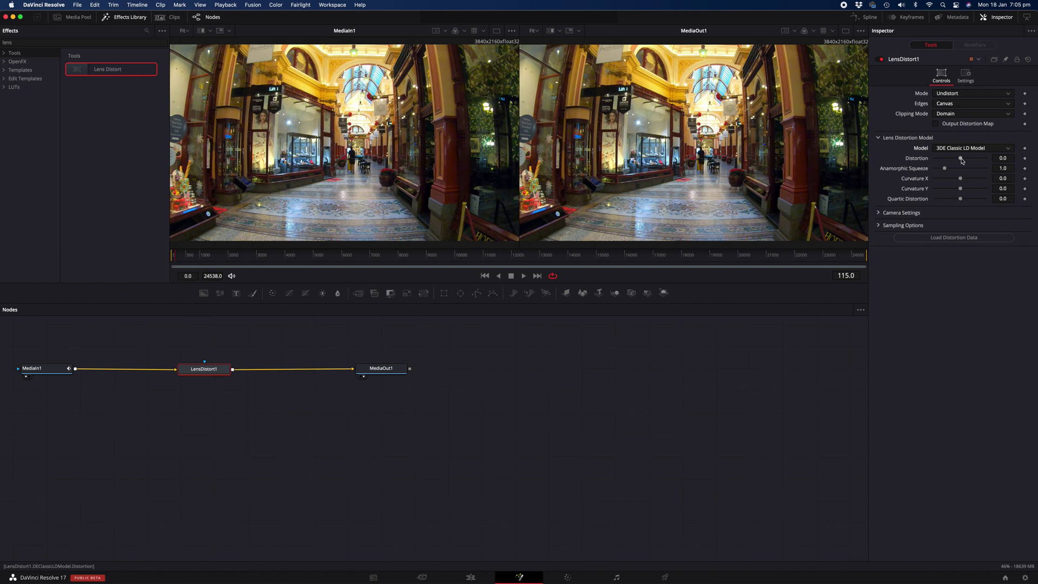
Set LensDistort1's Distortion to 0.405 so the arcade walls begin to straighten.
mouse_move(963, 161)
mouse_down()
mouse_move(946, 161)
mouse_move(980, 161)
mouse_up()
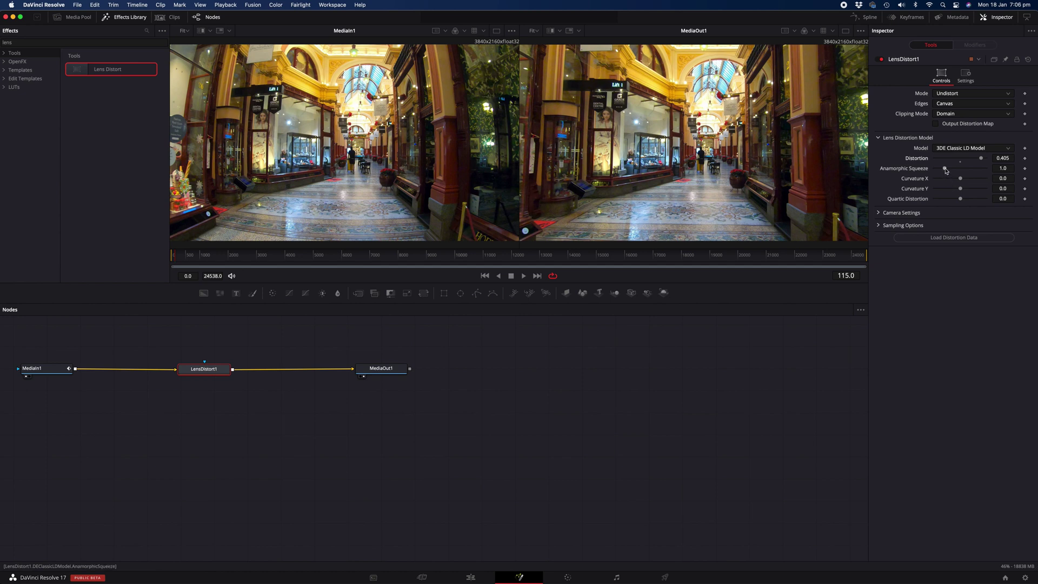
Set LensDistort1's Anamorphic Squeeze to 3.38, stretching the corrected arcade wider.
drag(946, 171, 981, 172)
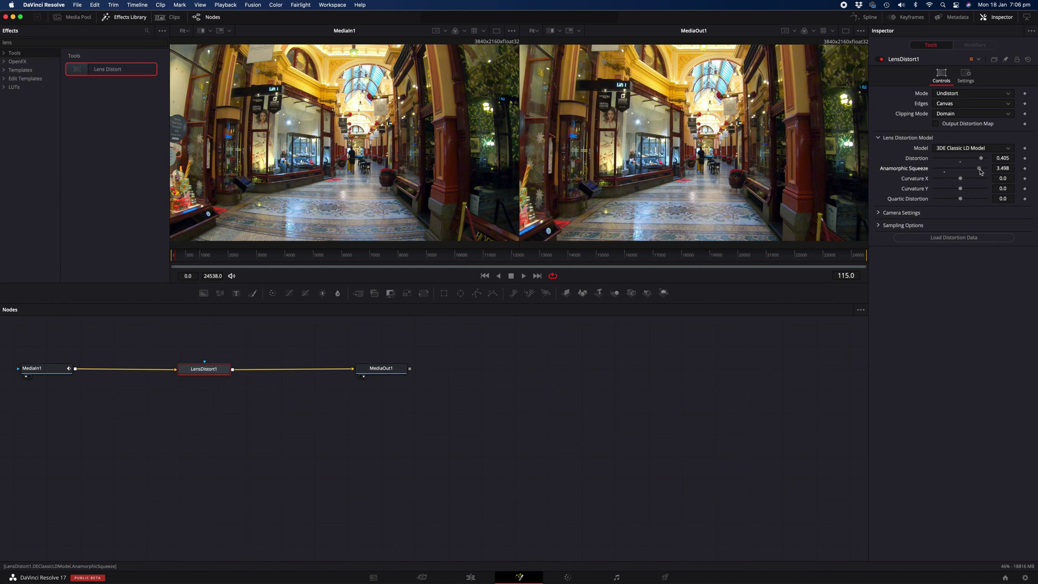
drag(981, 172, 979, 173)
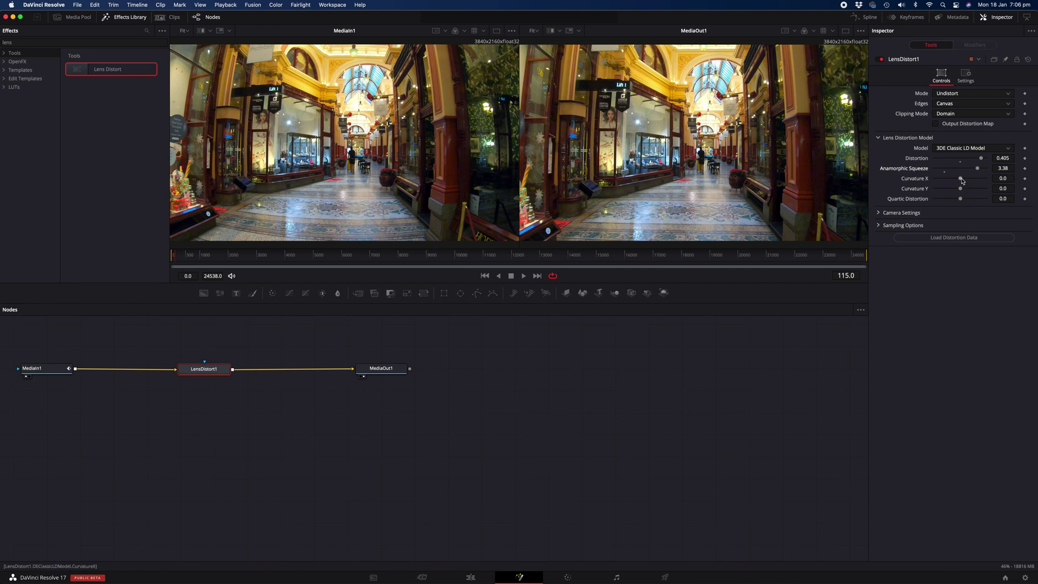
Set Curvature X to 0.175 and Quartic Distortion to 0.206, resetting Curvature Y to 0.0.
drag(963, 181, 971, 201)
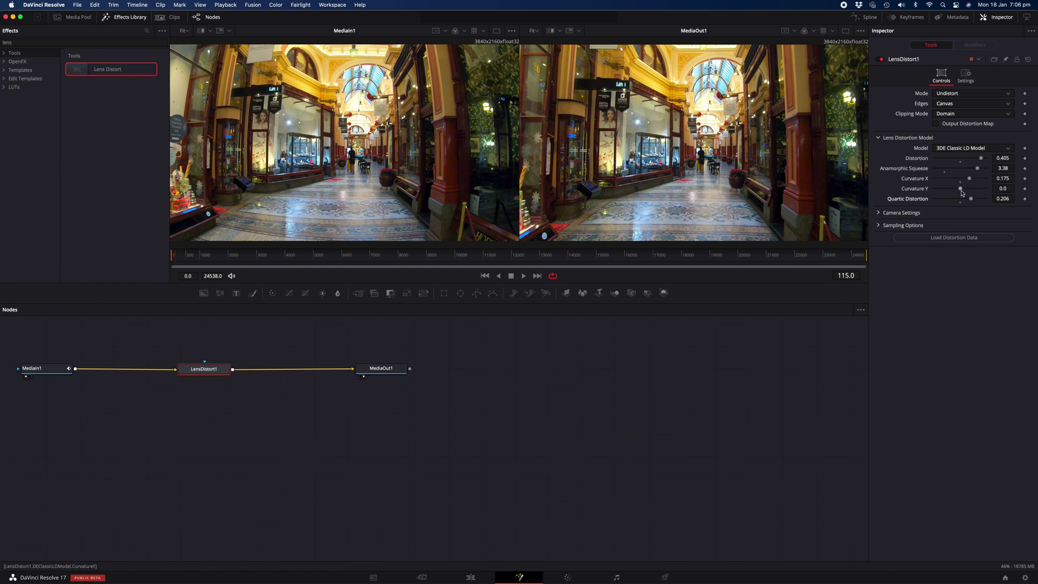
drag(960, 190, 959, 192)
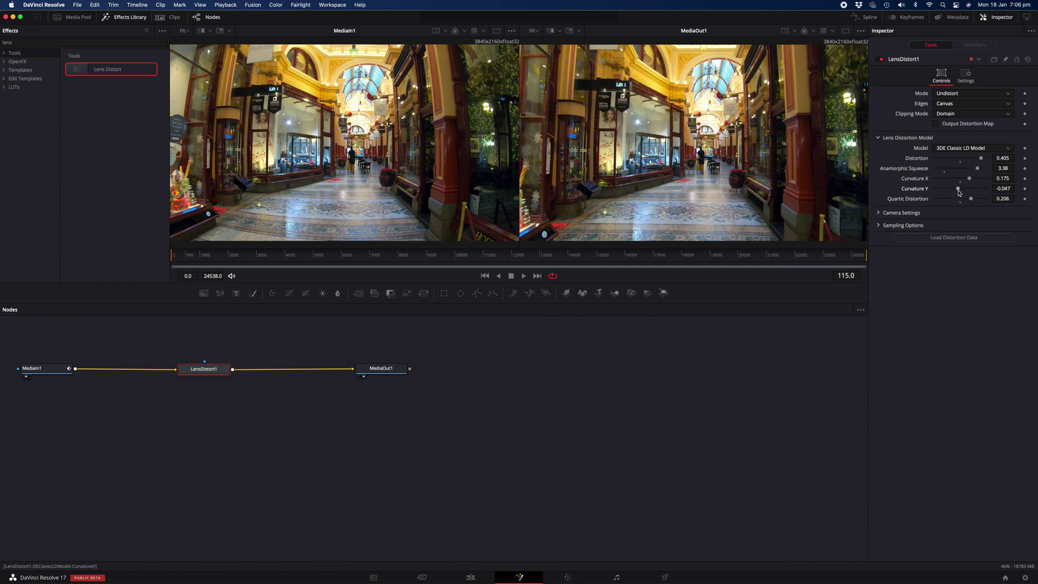
double_click(959, 192)
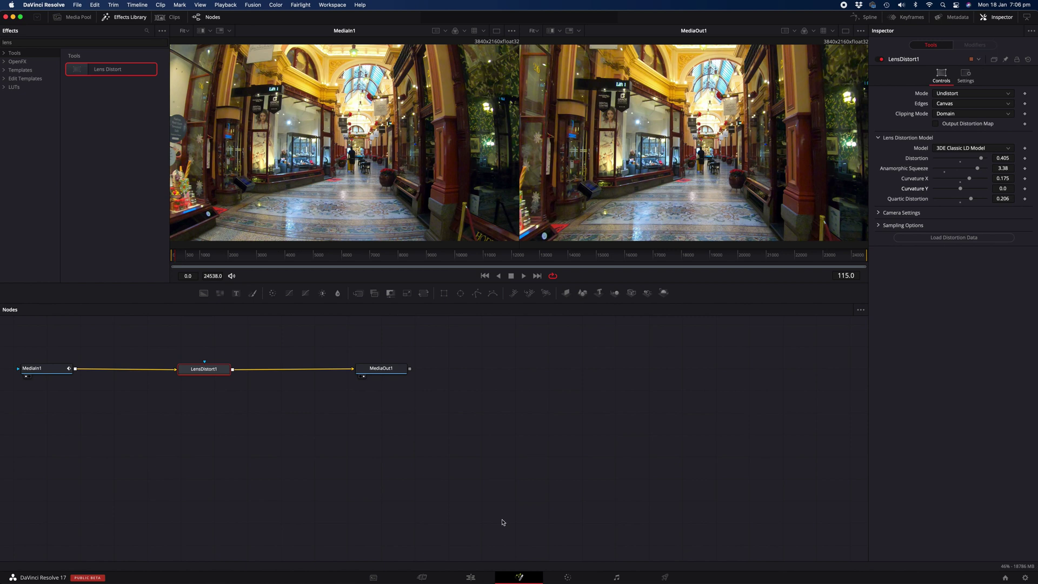
Add a Lens Distort node to the clip's Fusion node graph.
click(472, 577)
click(519, 577)
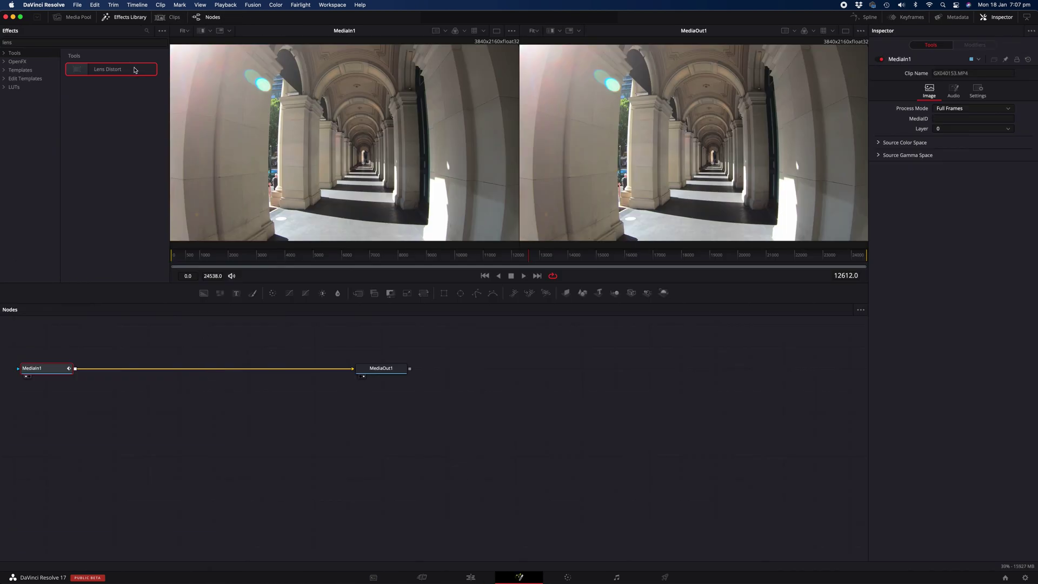
drag(85, 74, 211, 368)
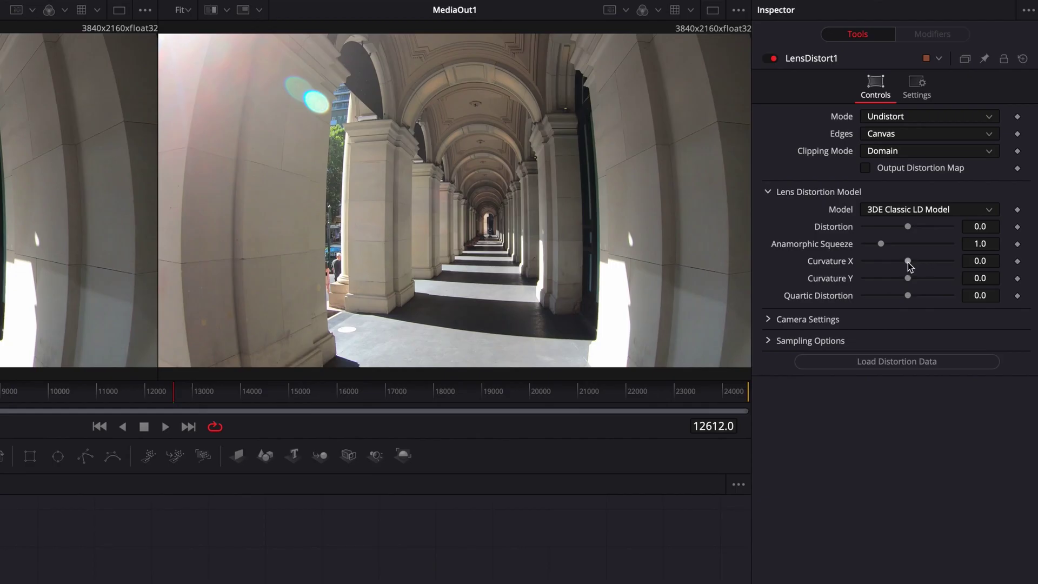
Raise LensDistort1's Curvature X and reset its Distortion to 0.
drag(908, 261, 914, 296)
drag(910, 227, 915, 227)
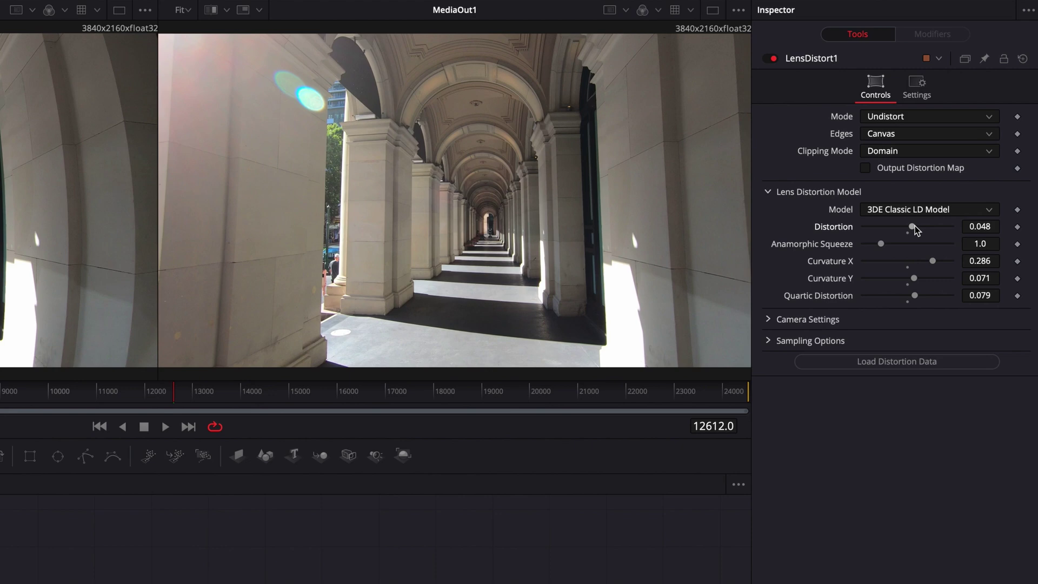
double_click(912, 226)
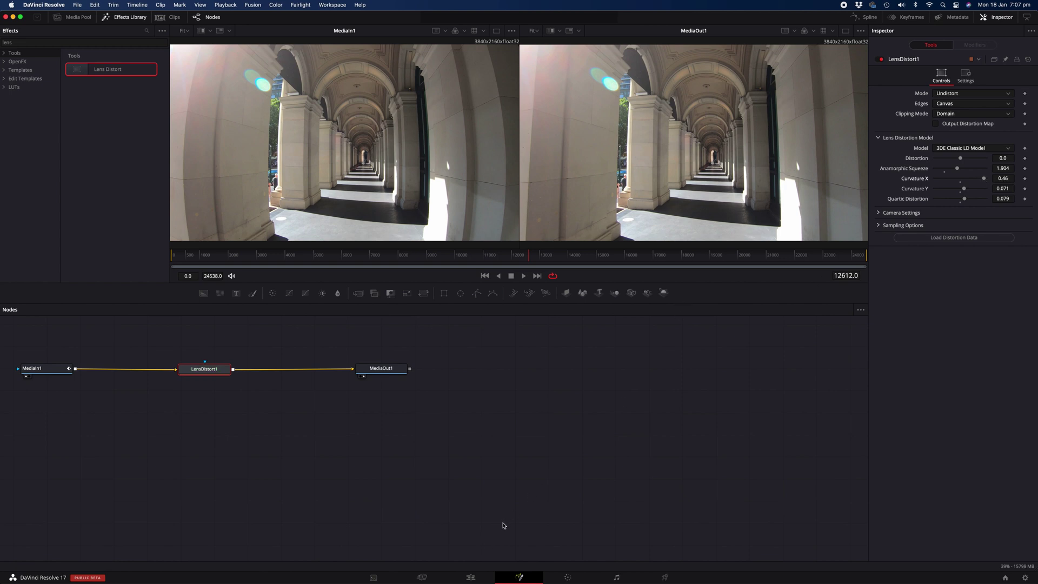
Play back the first clip on the edit timeline and select GX040153.MP4.
click(471, 577)
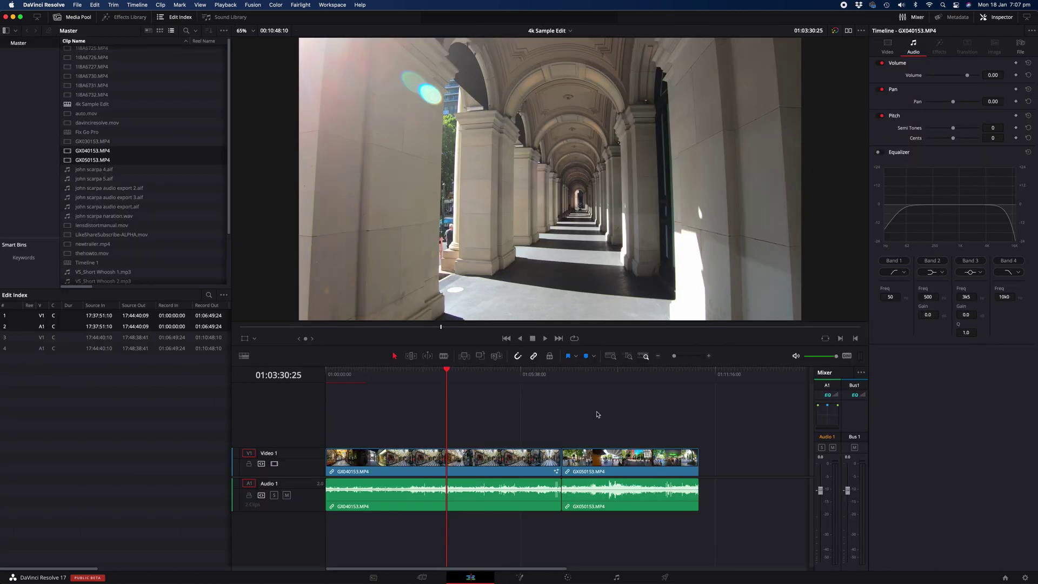
key(space)
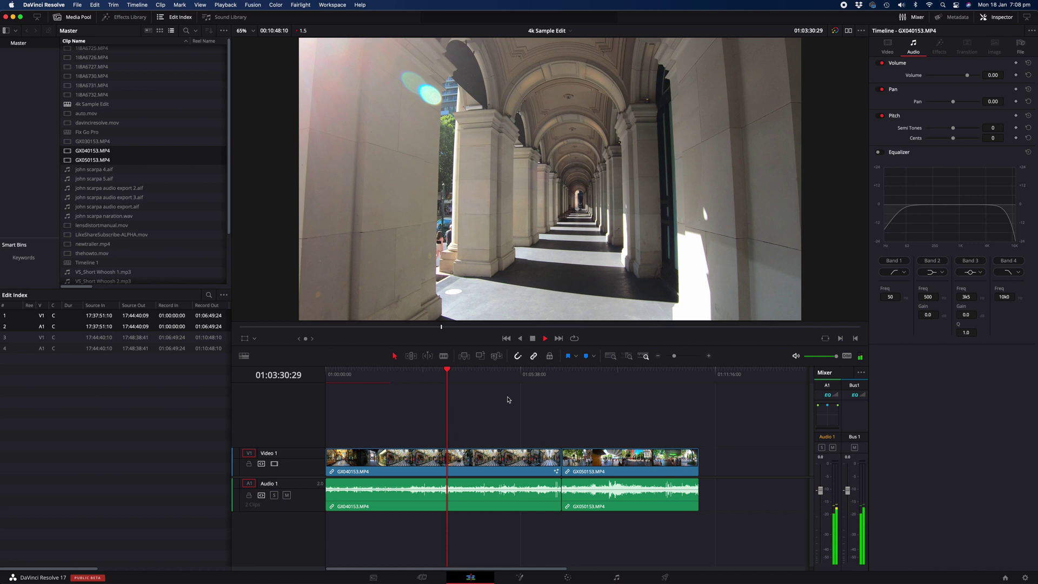
click(491, 375)
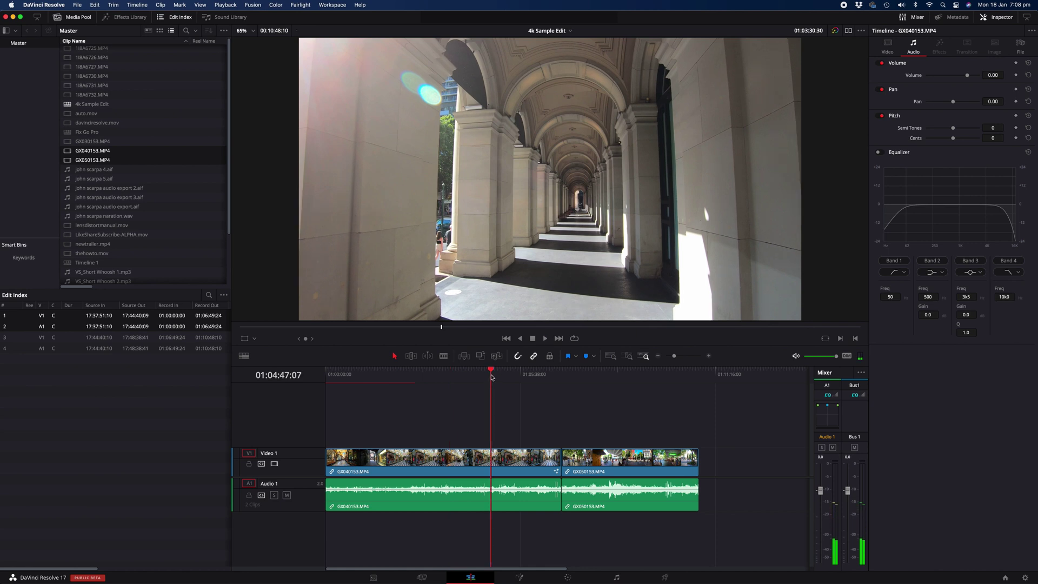
click(516, 376)
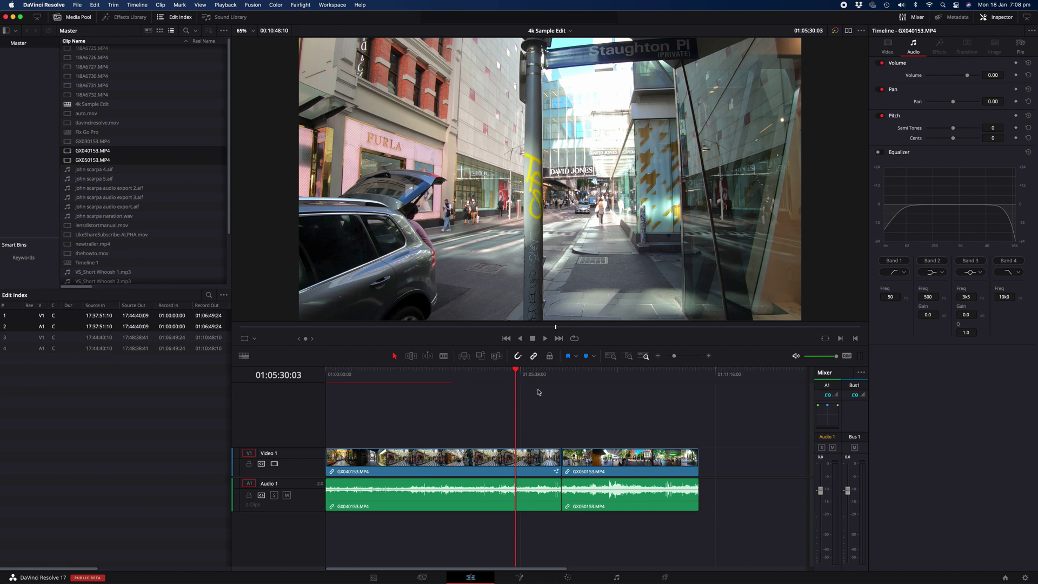
click(526, 463)
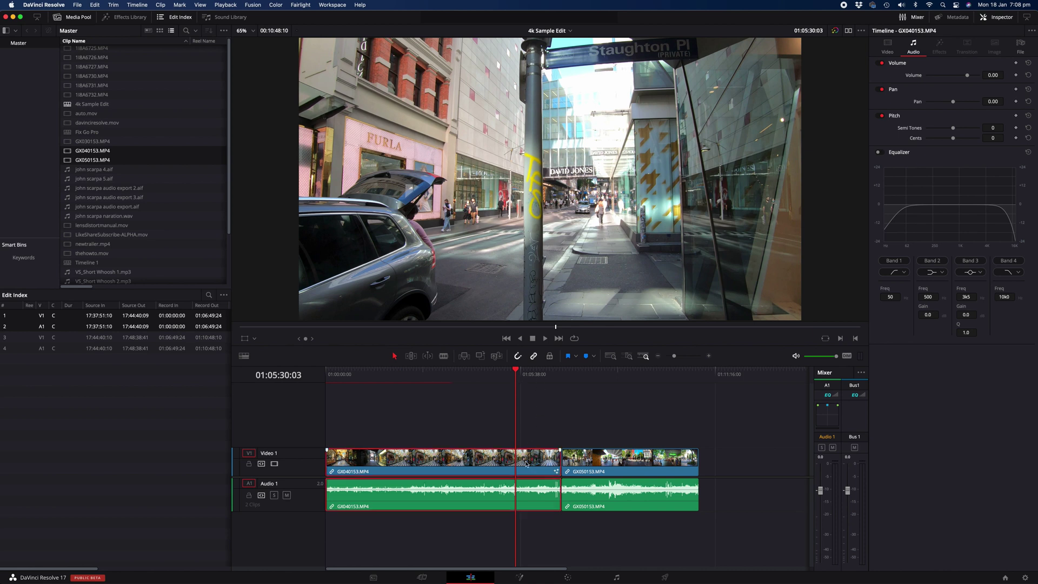
Compare the image with LensDistort1 off and on, leaving the correction enabled.
click(520, 577)
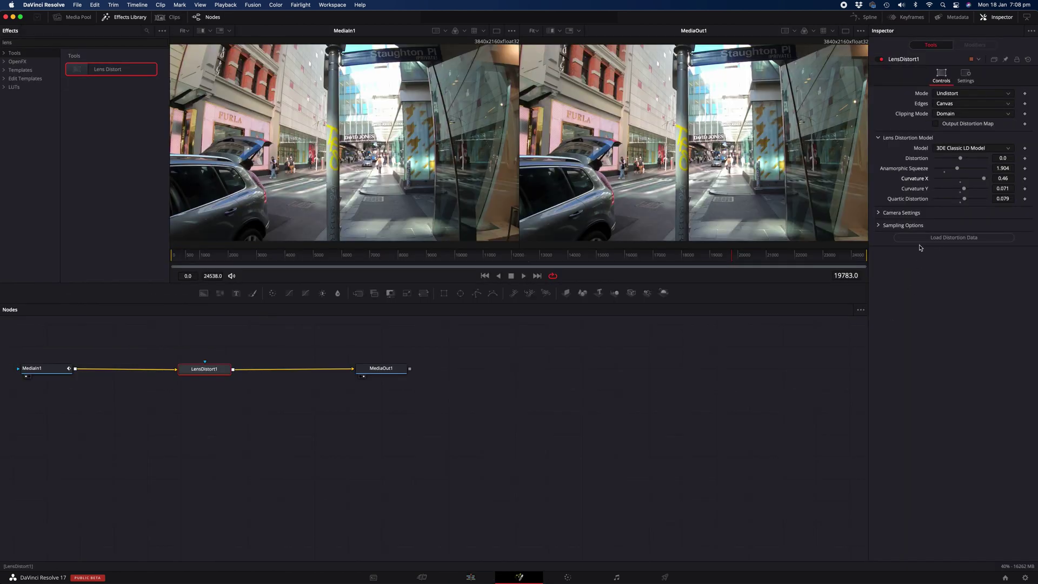
click(881, 60)
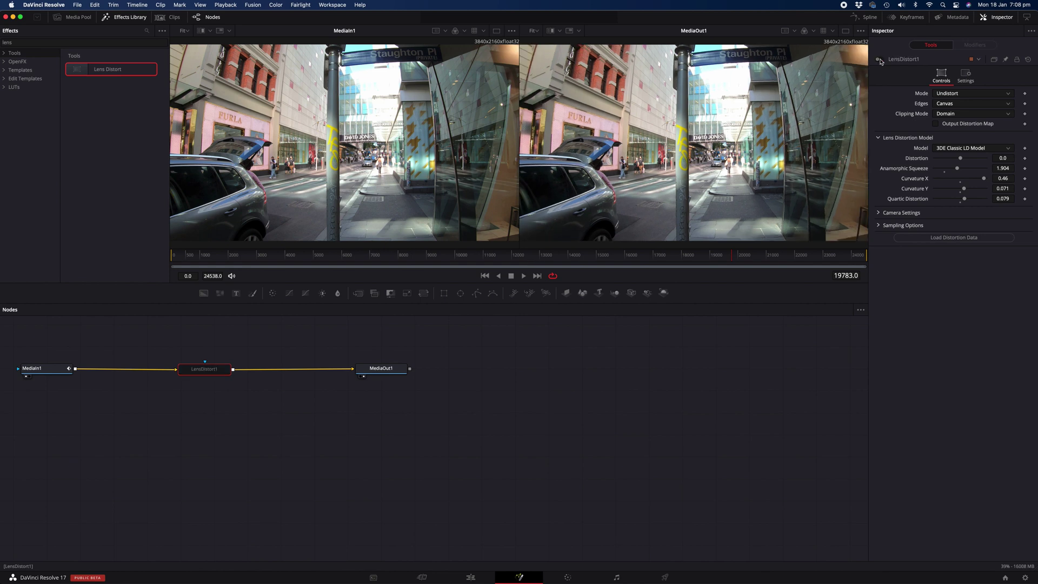
click(881, 59)
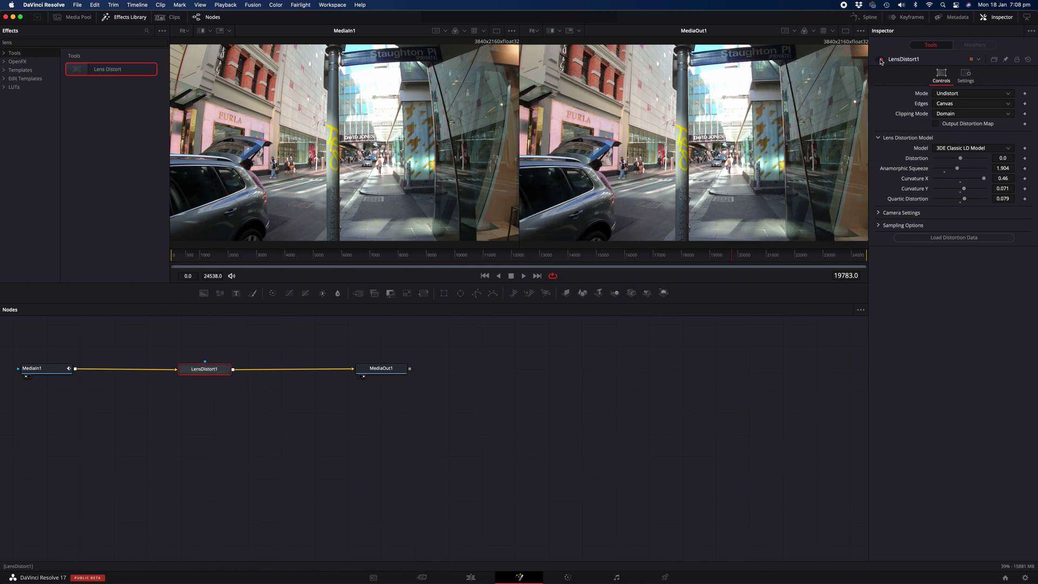
click(470, 578)
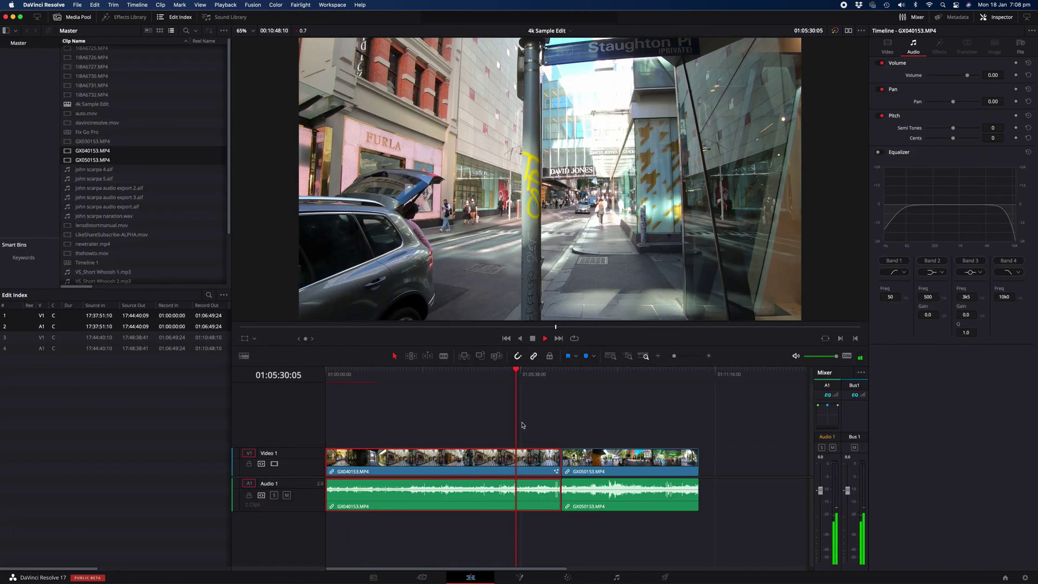
key(space)
click(521, 578)
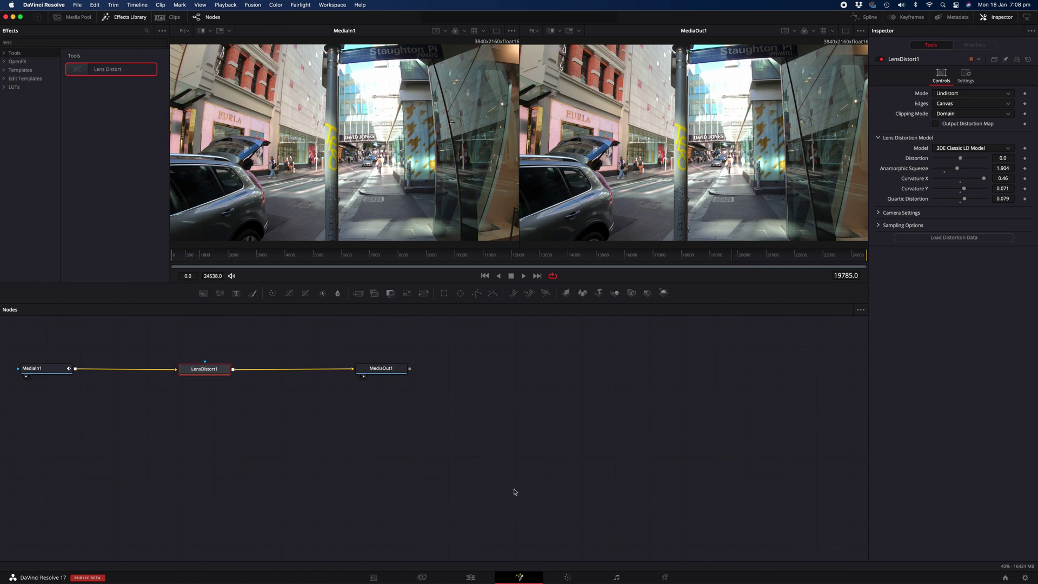
Paste LensDistort1 into GX050153.MP4's Fusion graph between MediaIn1 and MediaOut1.
click(481, 576)
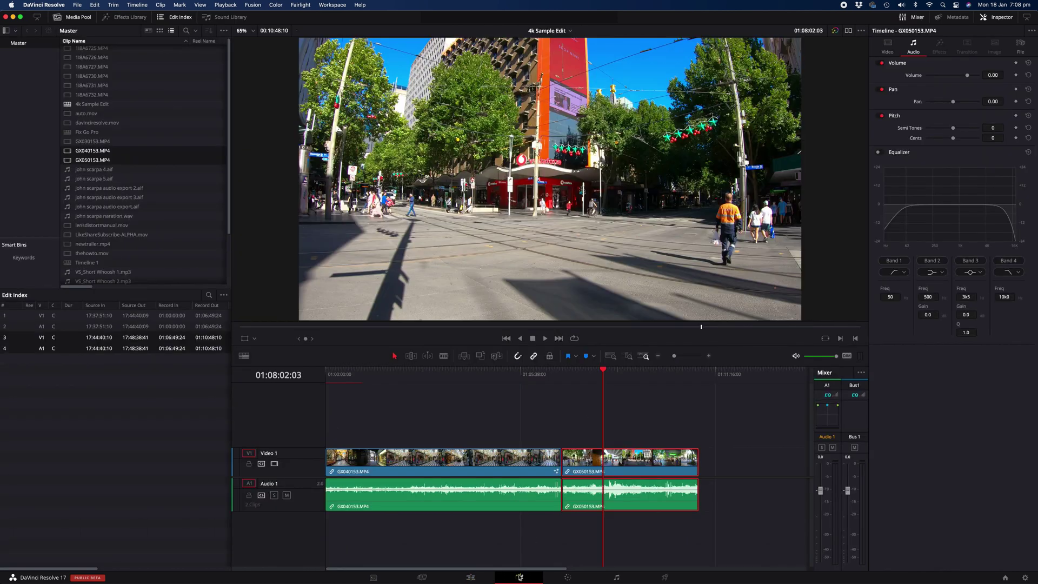
click(519, 576)
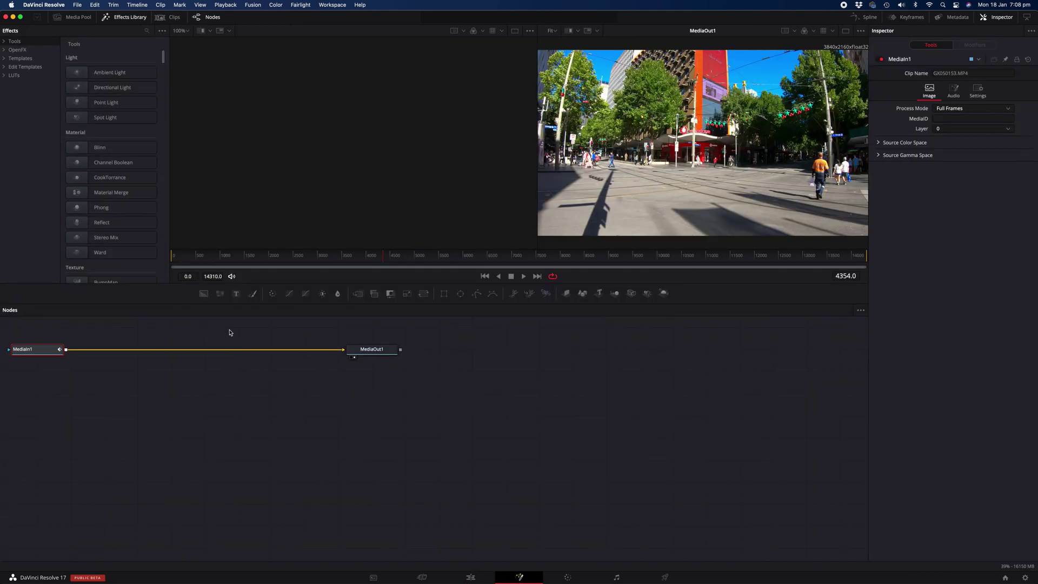
key(ctrl+v)
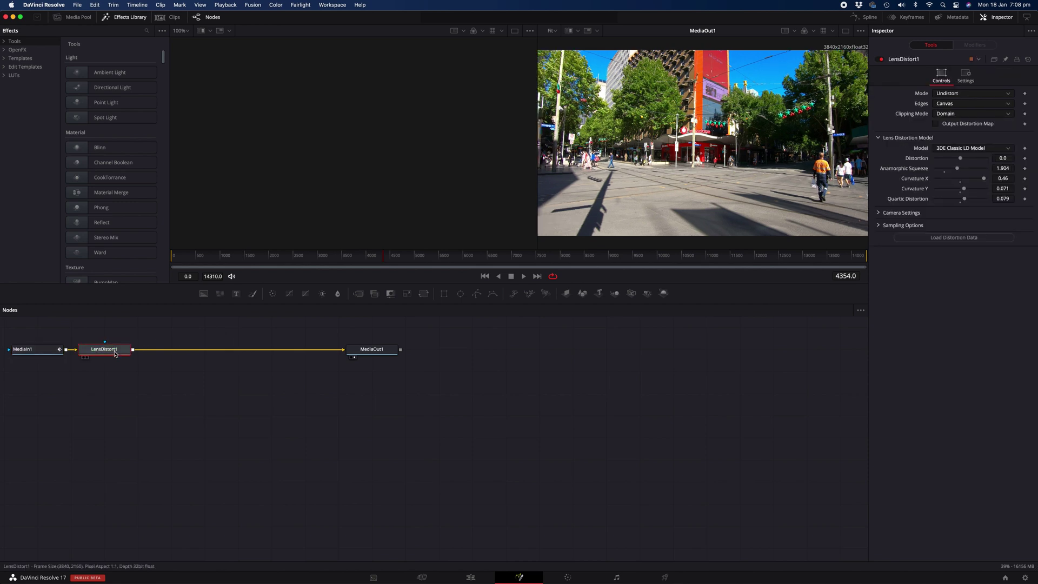
drag(117, 354, 200, 354)
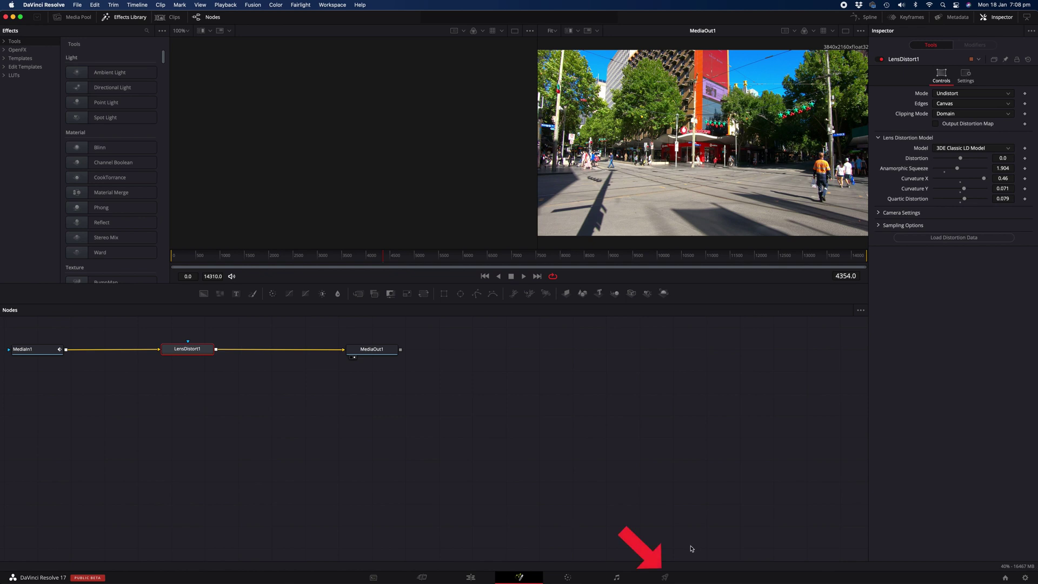
On the Deliver page, queue an H.264 Master render at 3840 x 2160 Ultra HD.
click(667, 578)
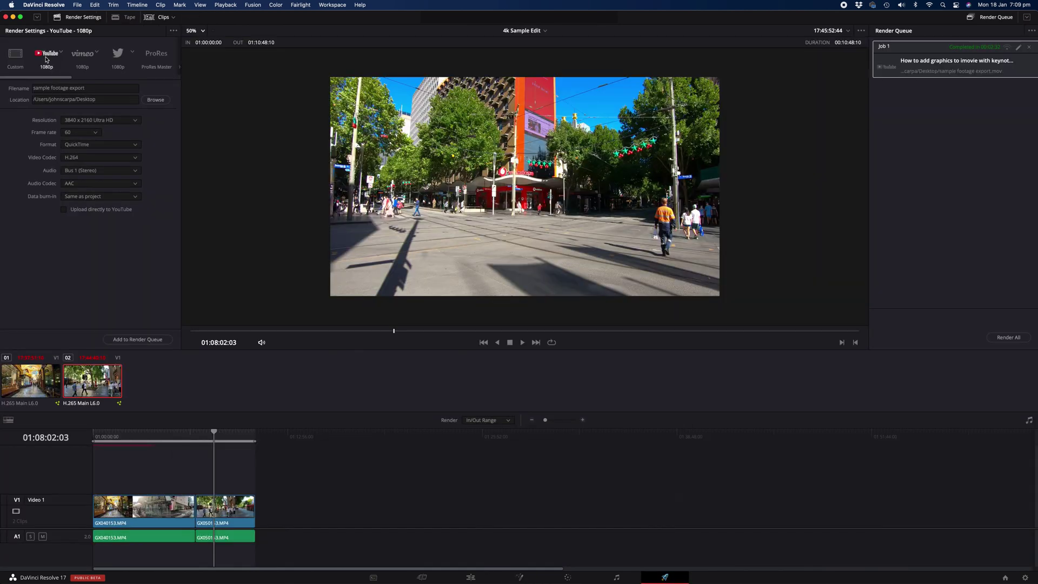
click(108, 122)
scroll(113, 194, down, 1)
click(110, 177)
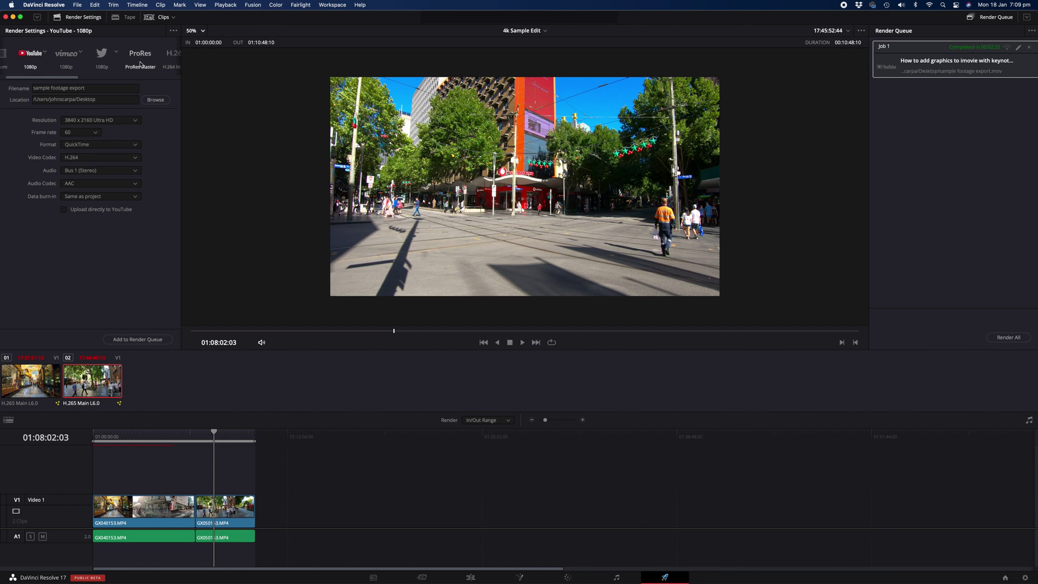
click(118, 60)
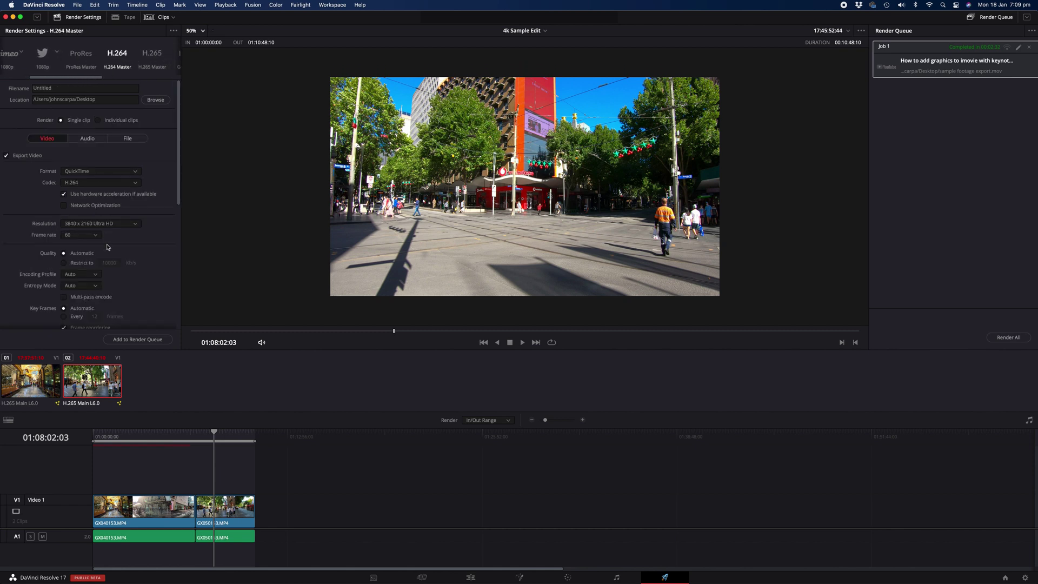
click(147, 340)
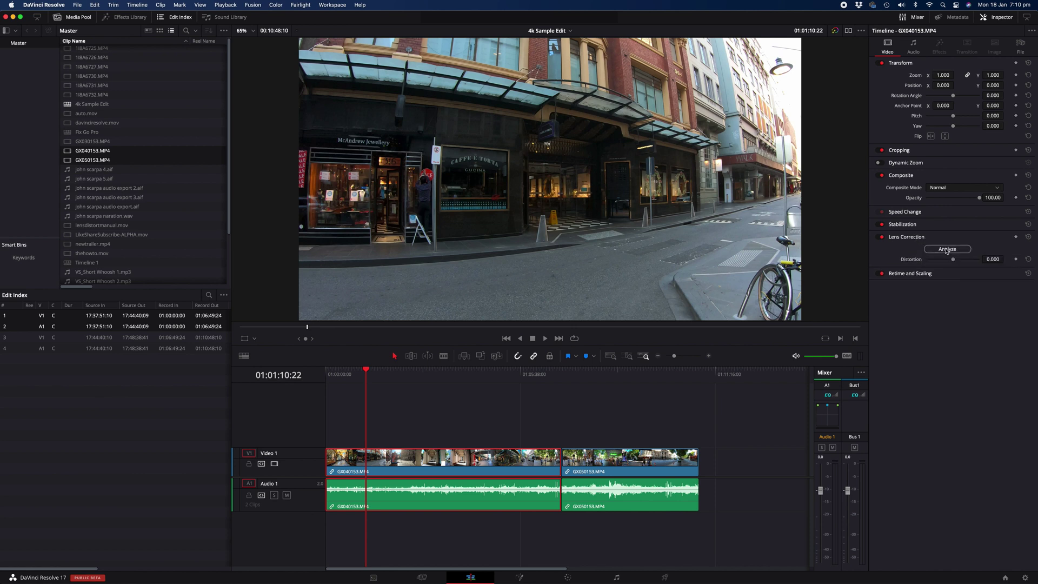
Analyze GX050153.MP4's Lens Correction, dismiss the Studio notice, and set Distortion to 0.496.
click(948, 249)
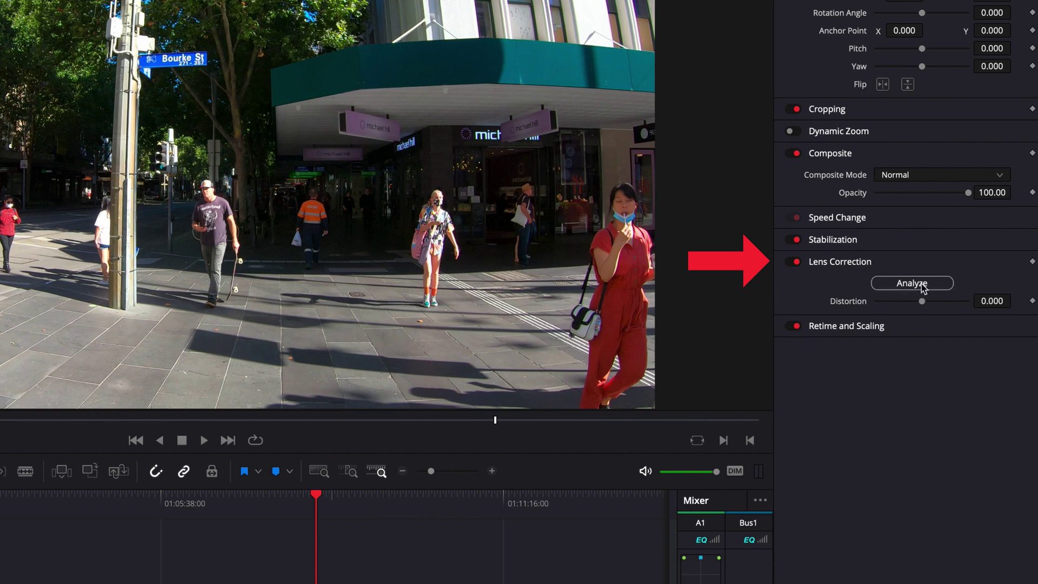
click(923, 286)
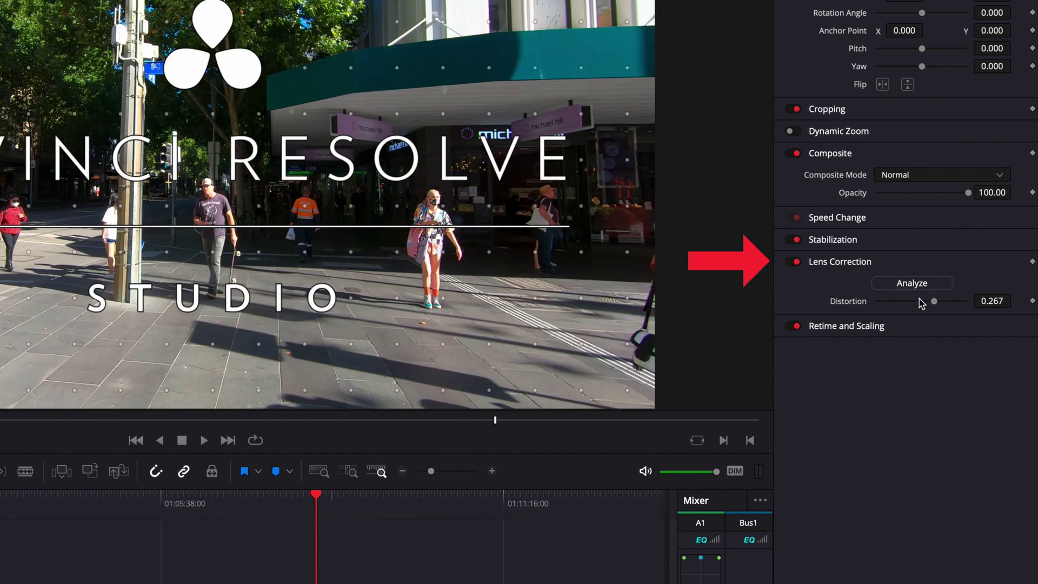
click(98, 505)
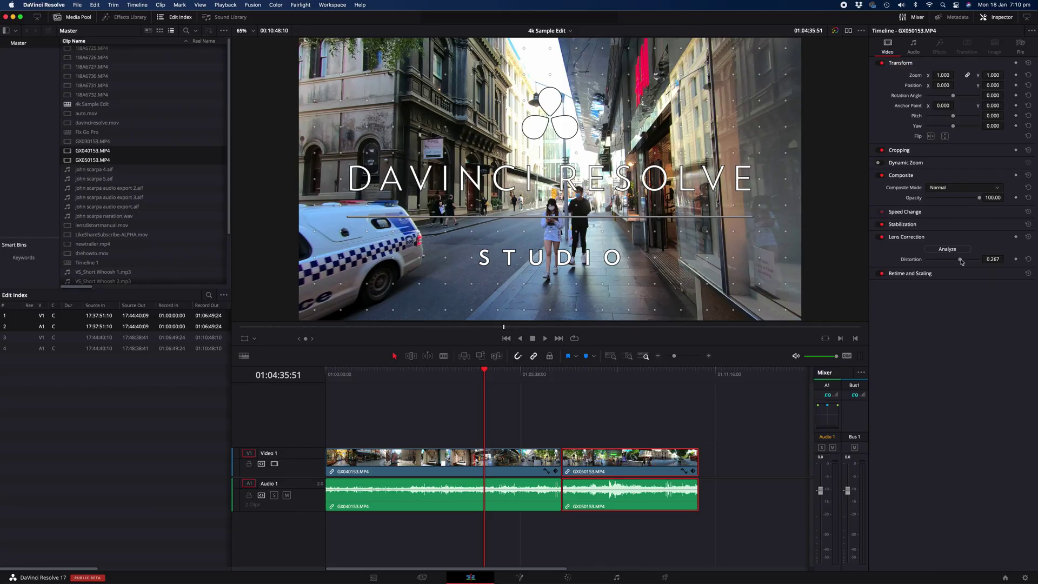
drag(961, 260, 963, 261)
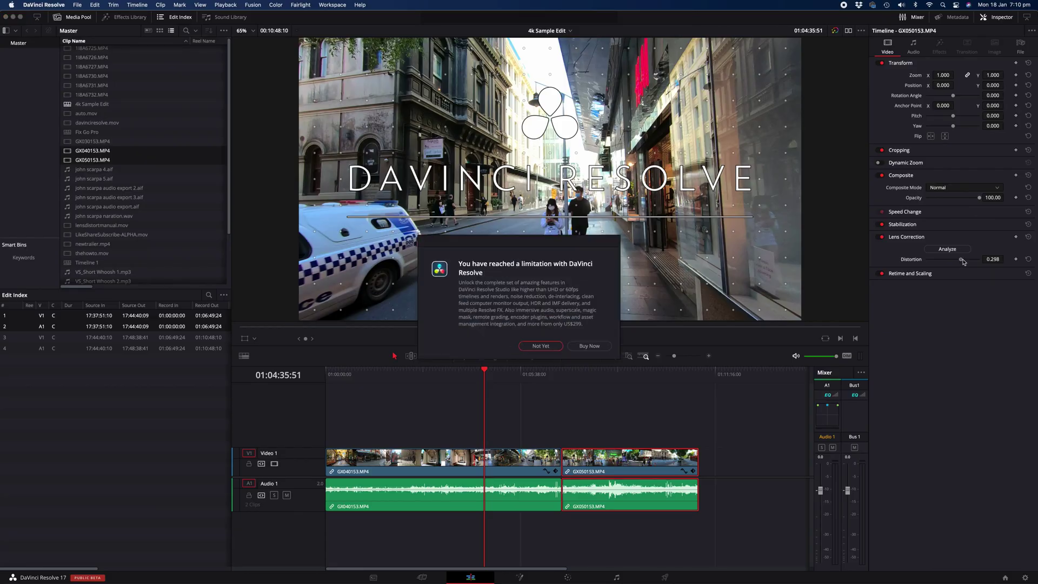
click(541, 346)
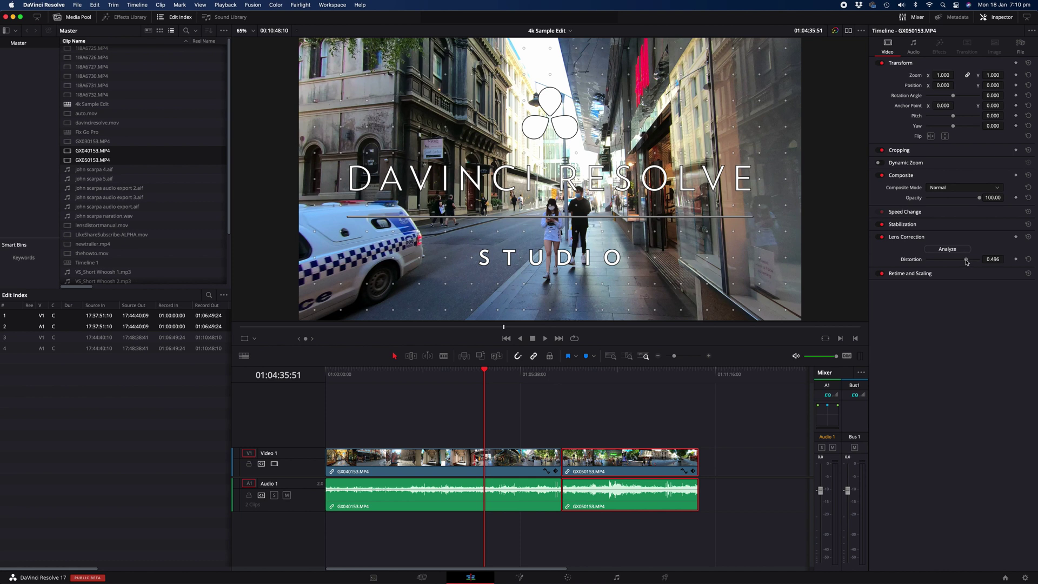